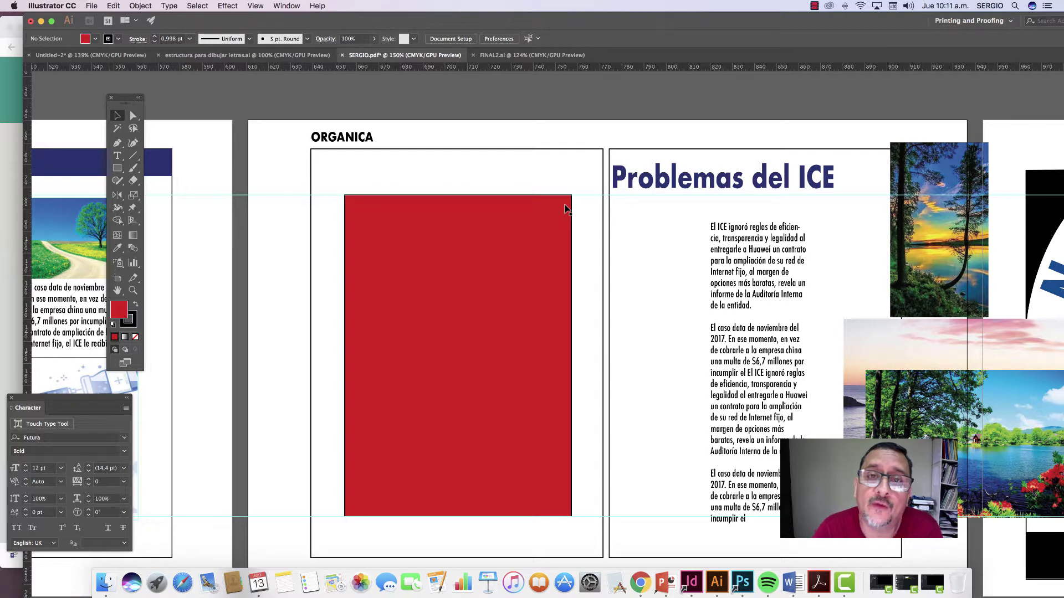
Step: Start Split Into Grid on the red rectangle on the ORGANICA page and set two rows and two columns
left_click(485, 287)
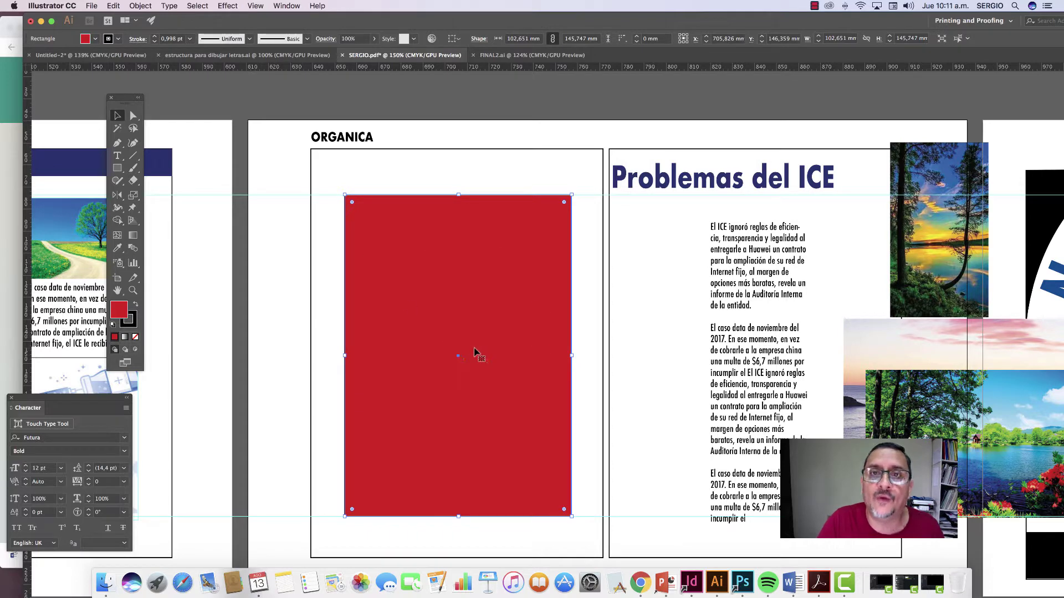
left_click(140, 6)
mouse_move(148, 231)
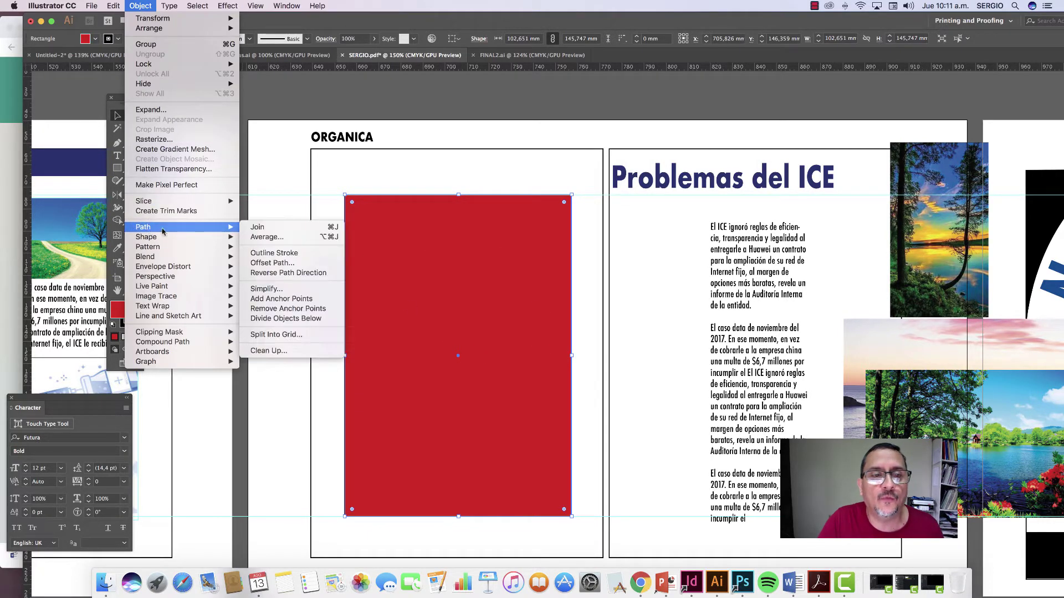
left_click(274, 337)
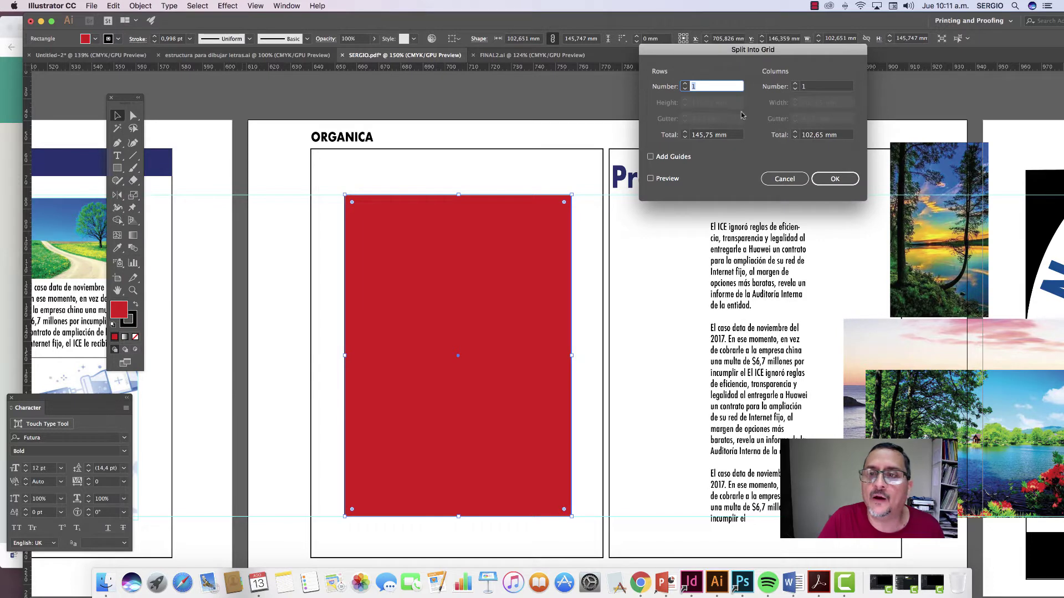
left_click(795, 84)
left_click(685, 84)
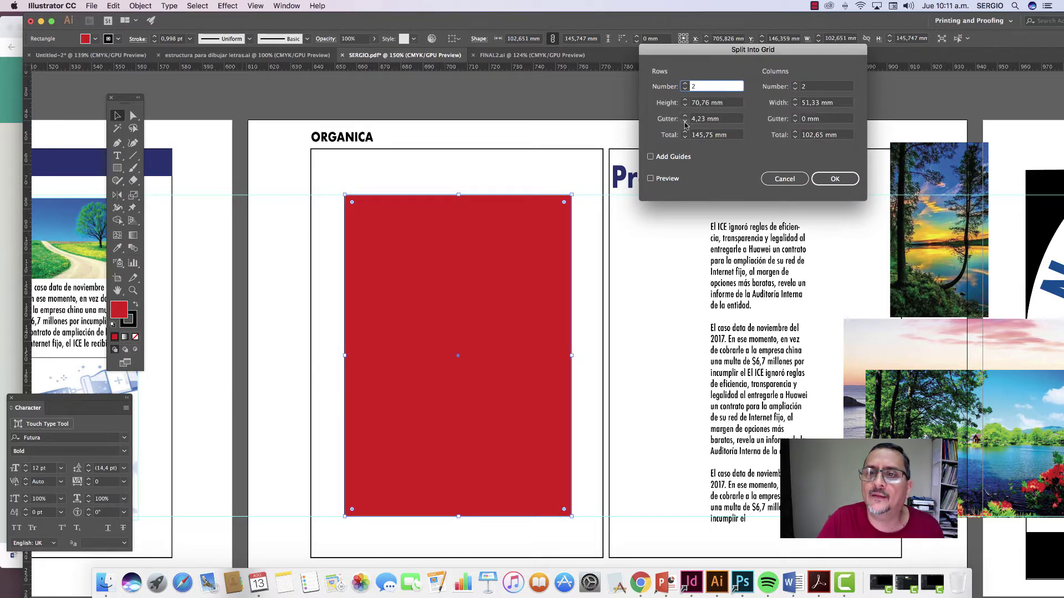
Step: Set the row and column gutters to 3 mm, preview the grid and apply the split
left_click(684, 123)
left_click(685, 122)
left_click(795, 122)
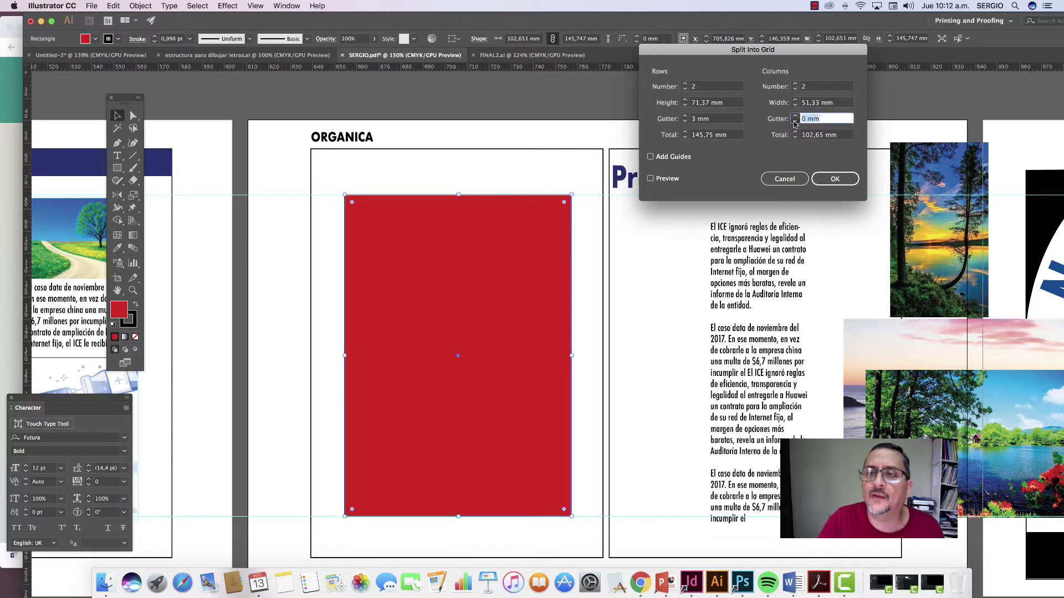
left_click(794, 117)
left_click(795, 116)
left_click(669, 179)
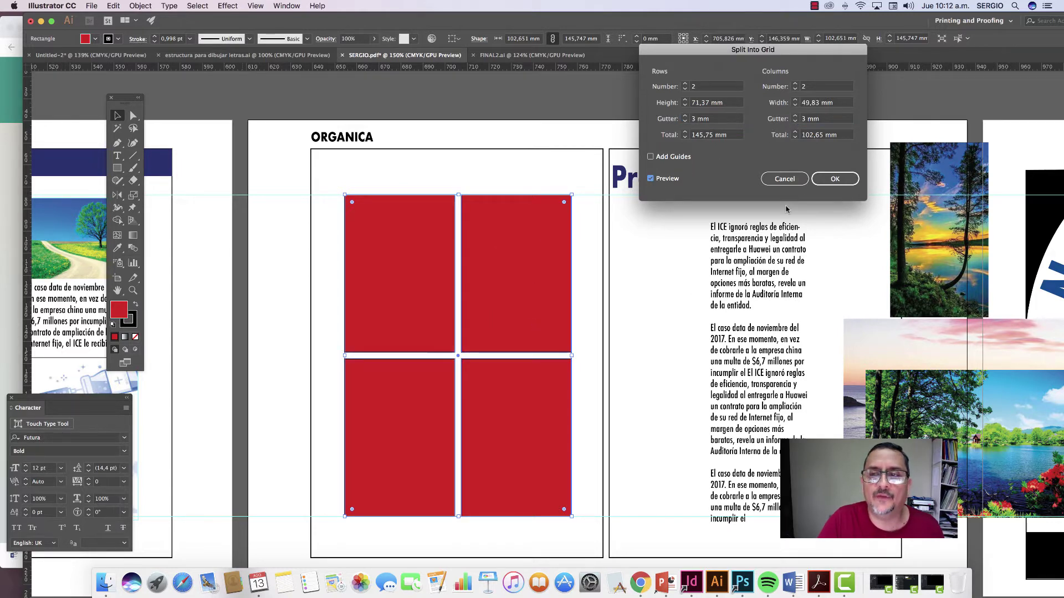
left_click(828, 179)
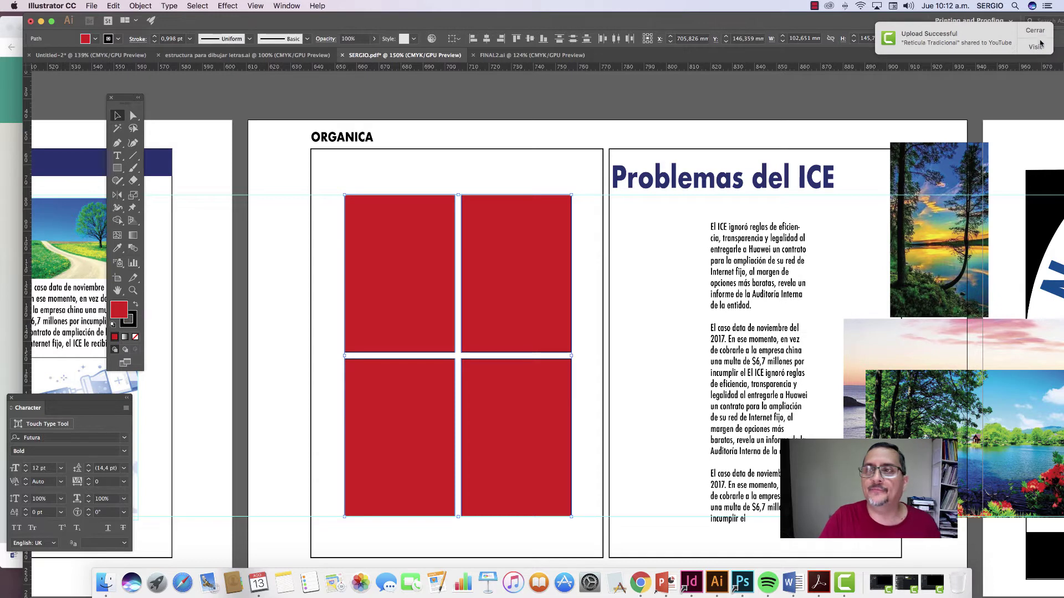
left_click(1037, 33)
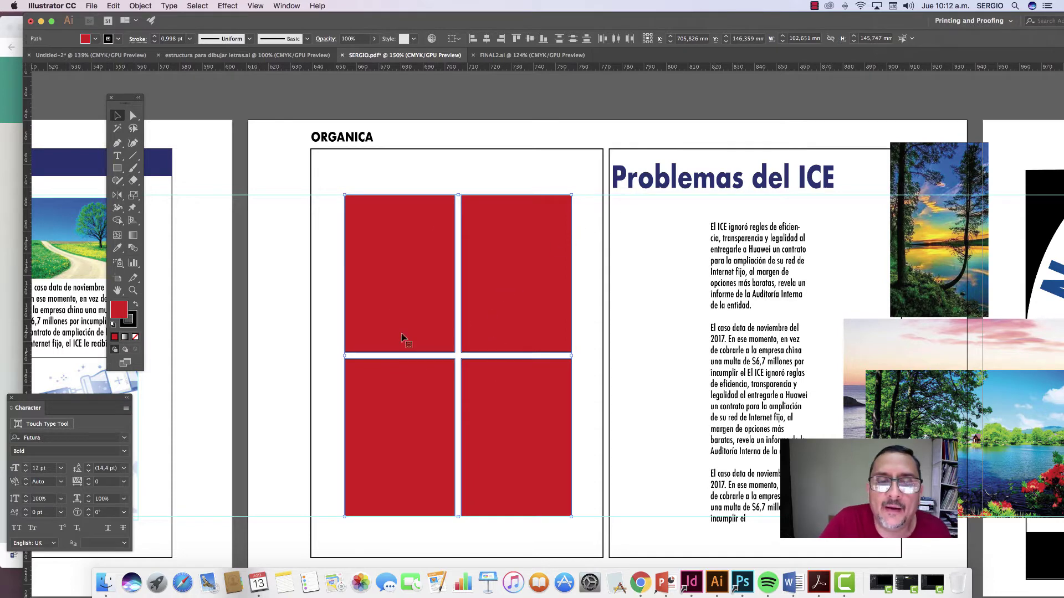
Step: Delete the two lower red rectangles of the grid, keeping the upper pair
left_click(117, 290)
left_click_drag(236, 307, 186, 296)
left_click(117, 115)
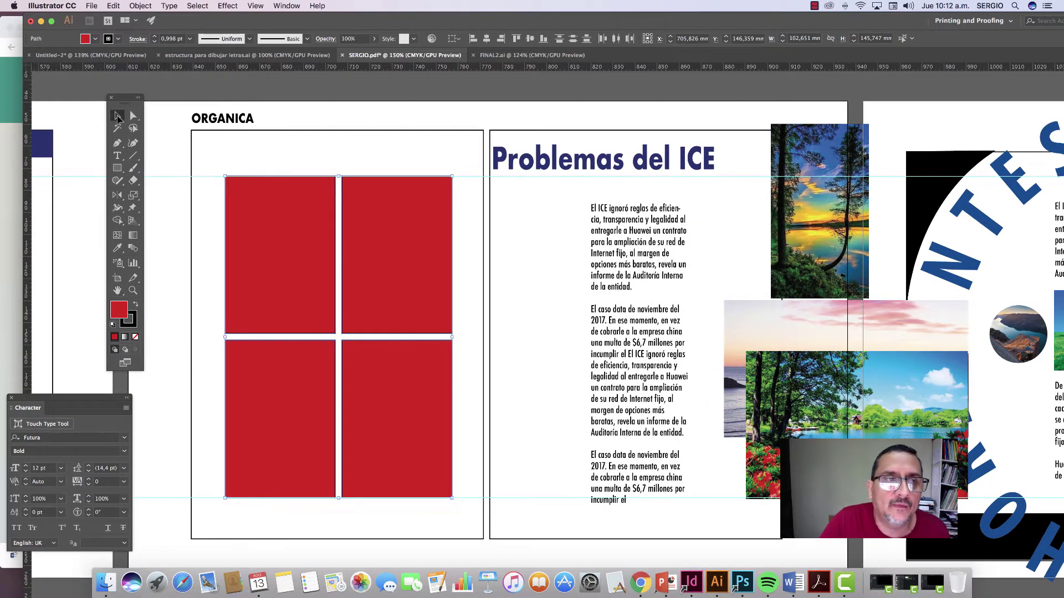
left_click(311, 99)
left_click(297, 257)
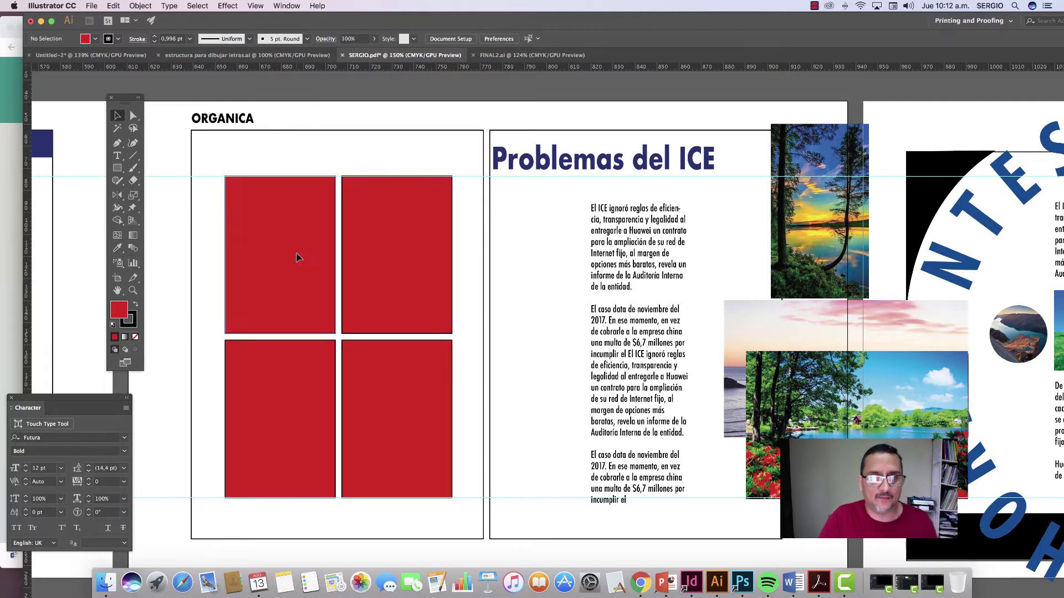
left_click(301, 367)
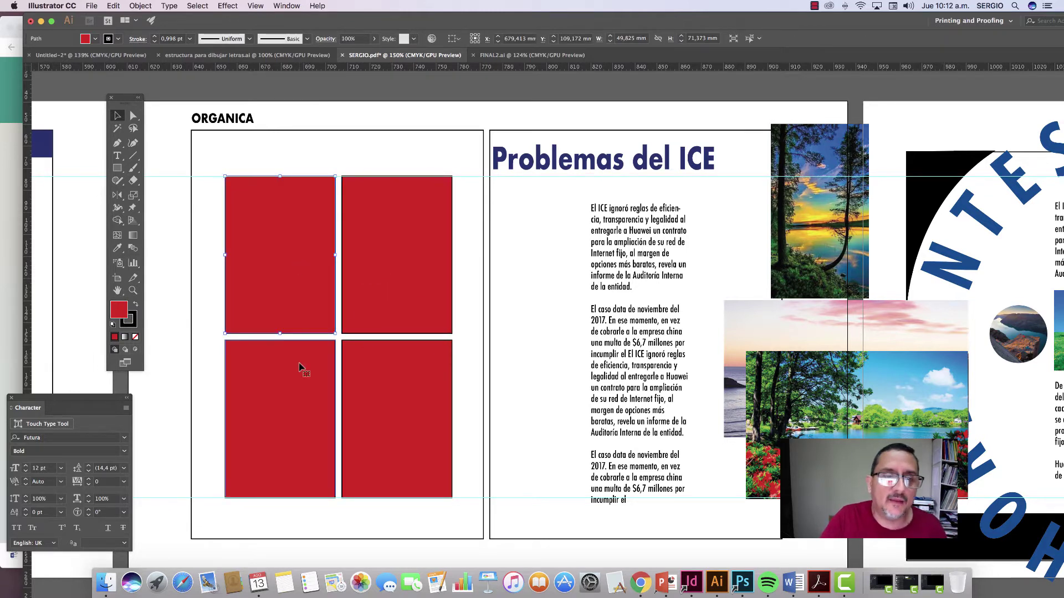
key("Delete")
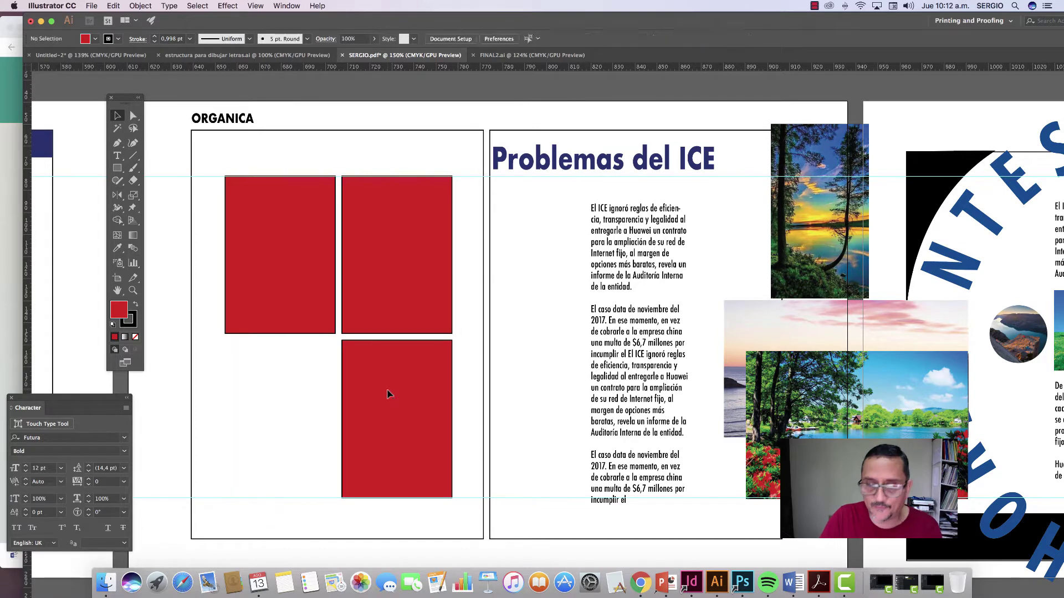
left_click(388, 394)
key("Delete")
Step: Stretch the two remaining red rectangles together down to the lower guide to form two full-height columns
left_click(387, 328)
left_click(318, 331, "shift")
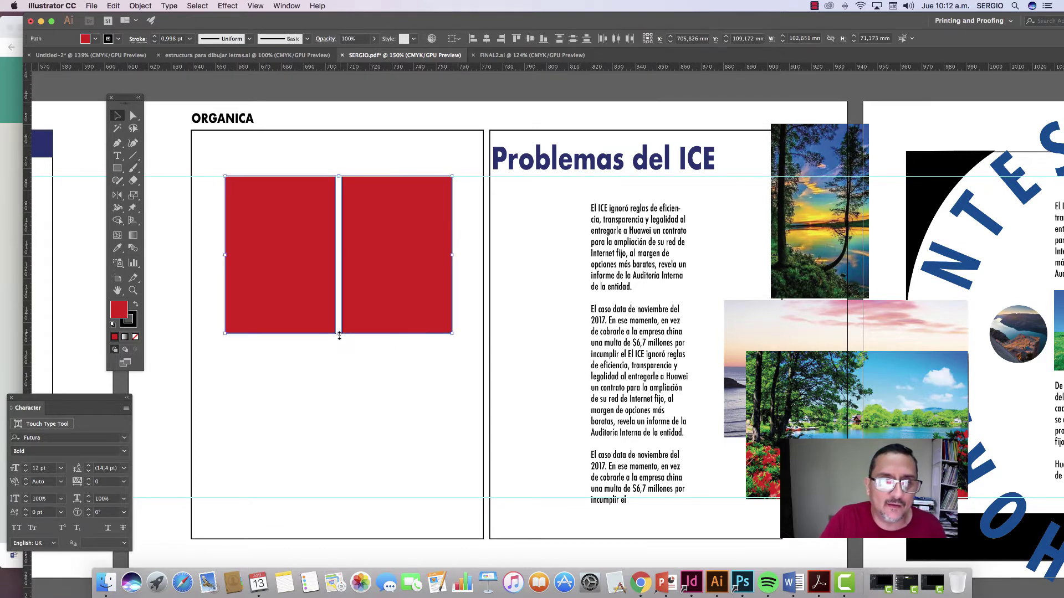
left_click_drag(340, 335, 340, 499)
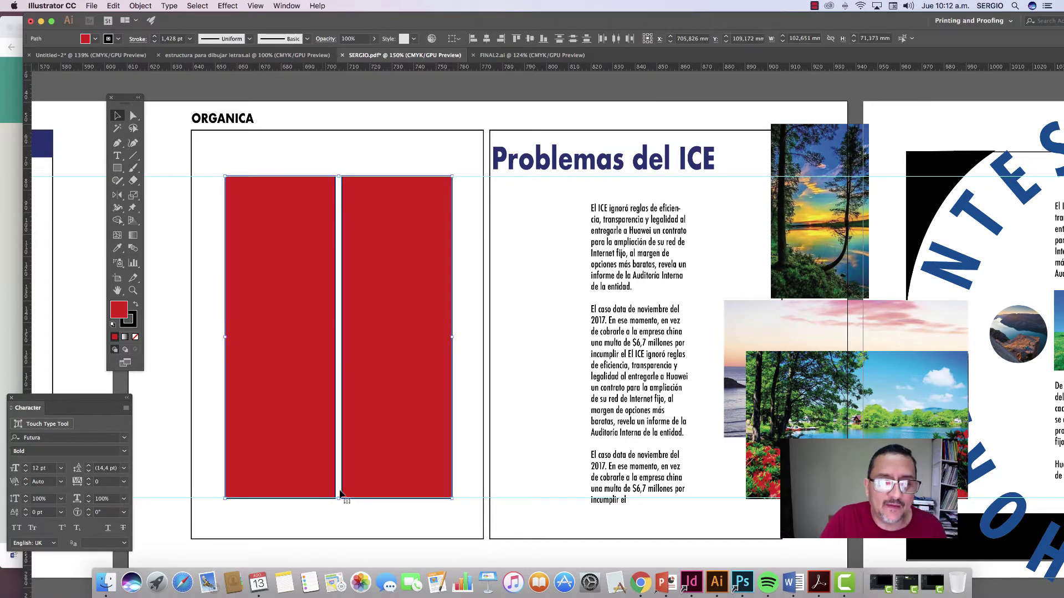
left_click(340, 205)
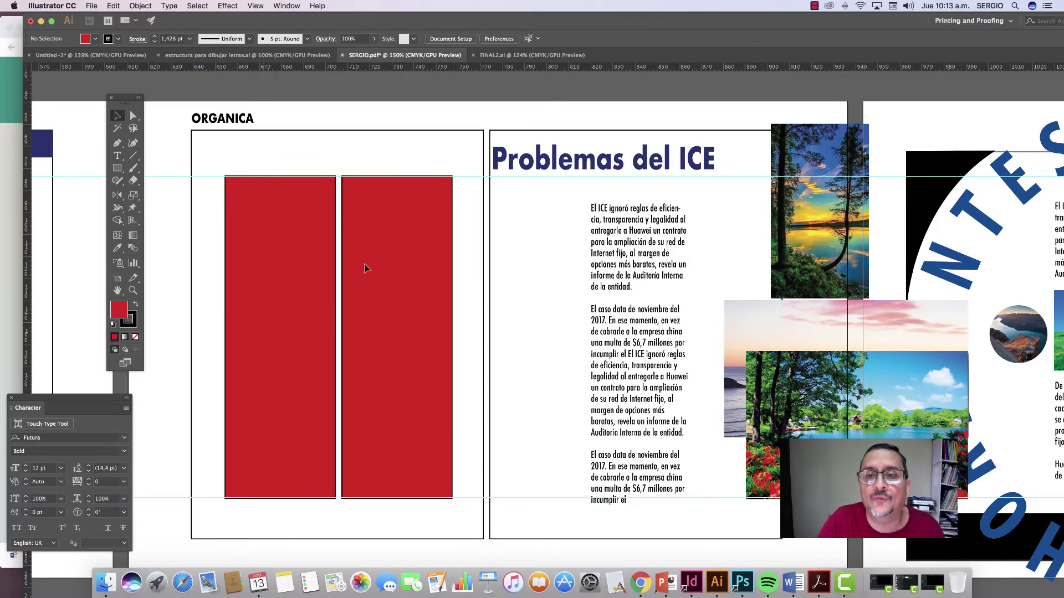
Step: Clear the facing page by moving the Problemas del ICE title above it and the body text and photos off its right edge
left_click_drag(631, 258, 731, 197)
key("ctrl+z")
key("ctrl+z")
key("ctrl+z")
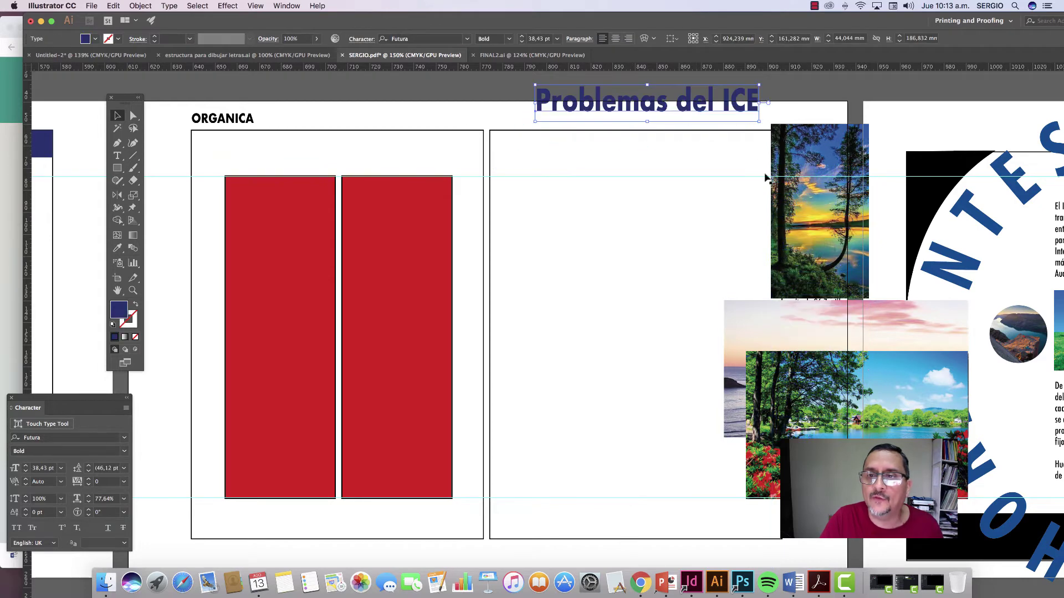
key("ctrl+z")
key("ctrl+z")
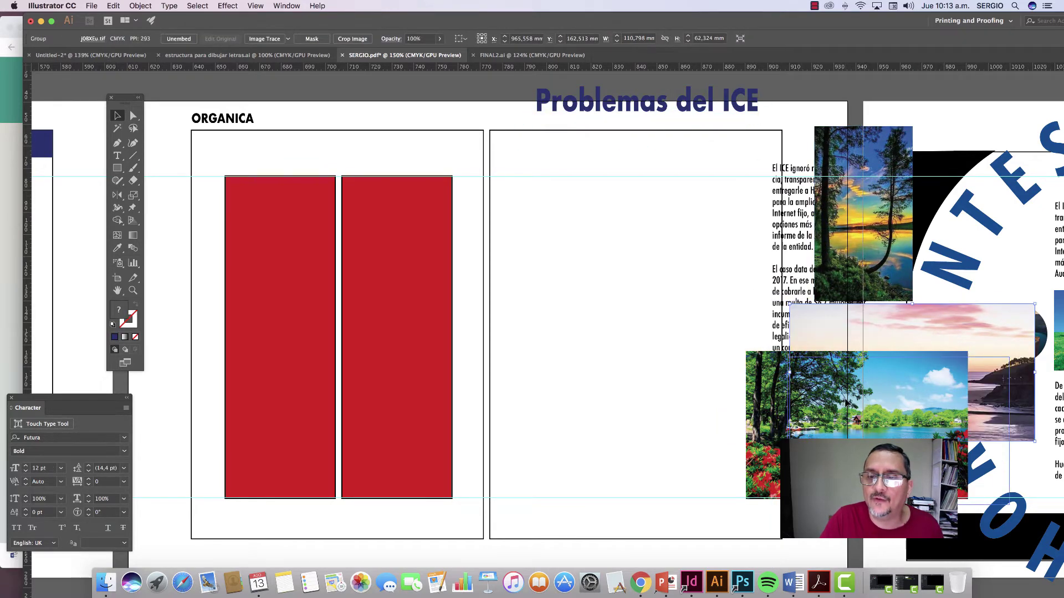
key("ctrl+z")
key("ctrl+z")
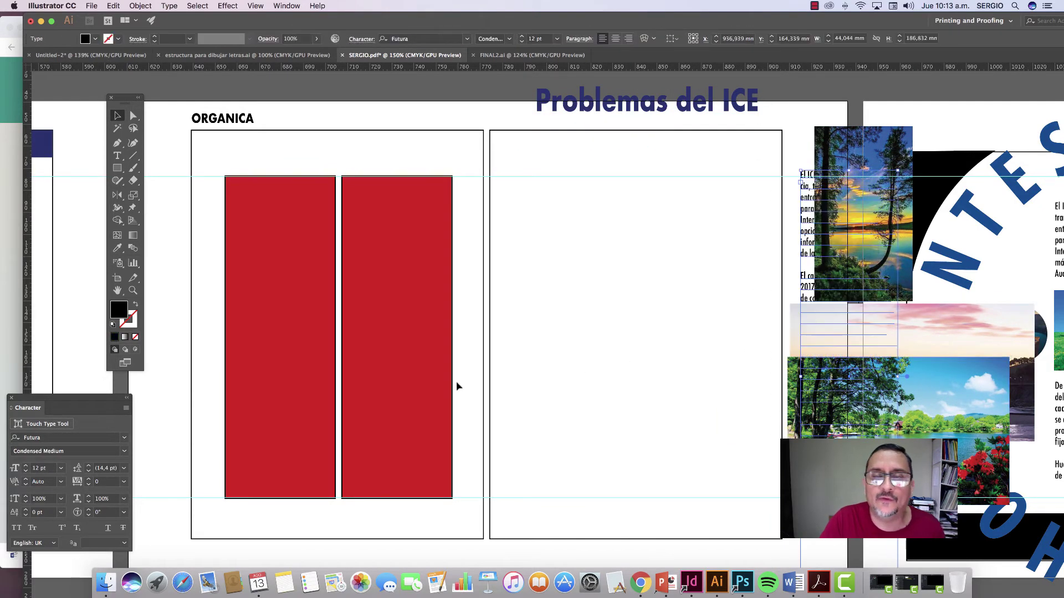
Step: Duplicate both red columns horizontally onto the facing page, aligned between the same guides
left_click(302, 337)
left_click(397, 345, "shift")
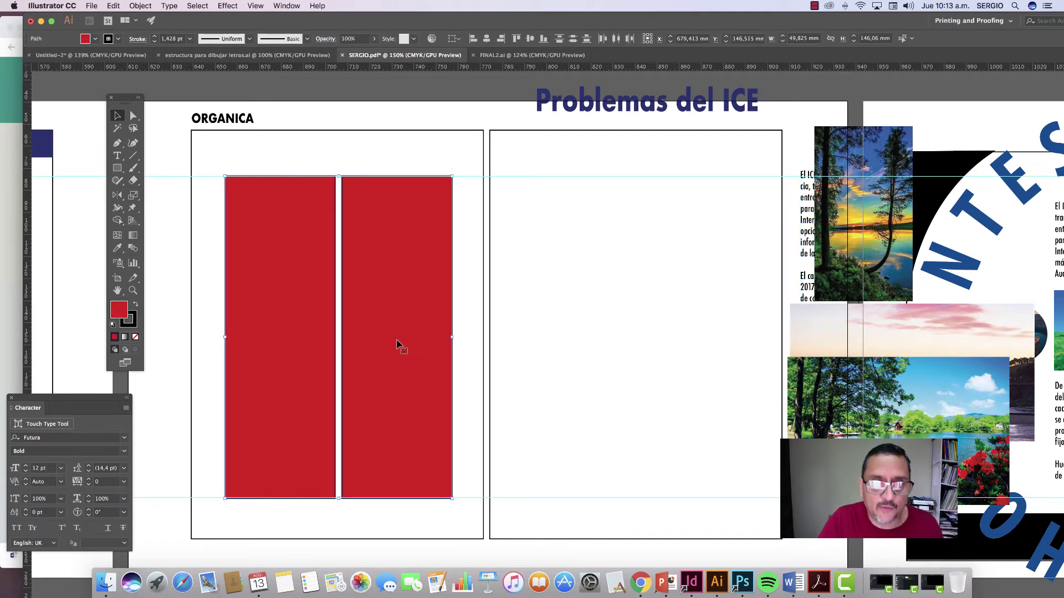
left_click_drag(397, 344, 698, 347)
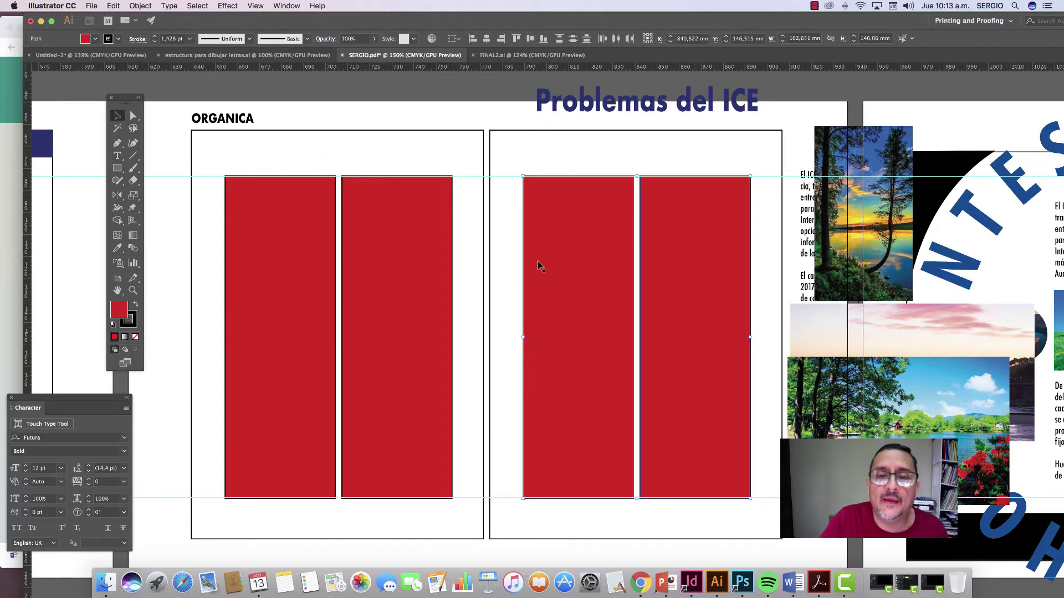
left_click(432, 117)
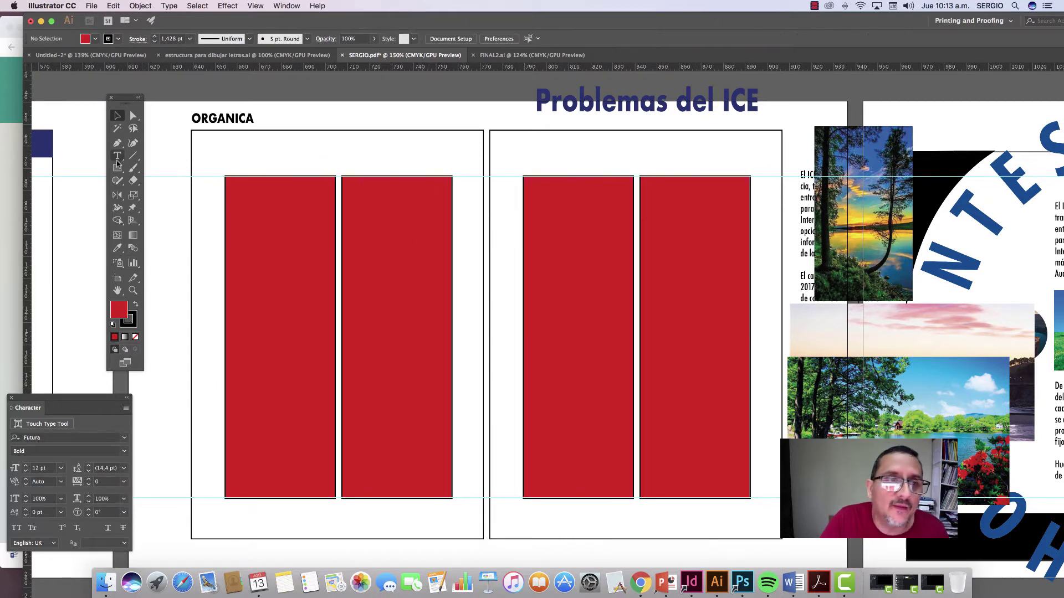
Step: Draw a closed wavy ribbon shape with the Pen tool across the lower half of all four columns, spanning both pages
left_click(117, 143)
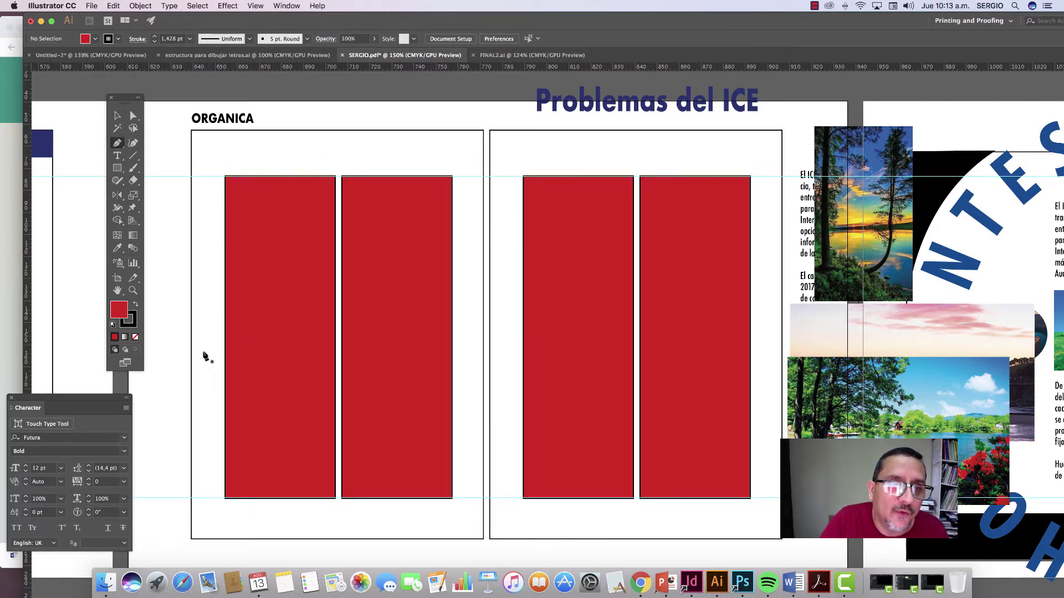
left_click(203, 403)
left_click_drag(291, 364, 337, 379)
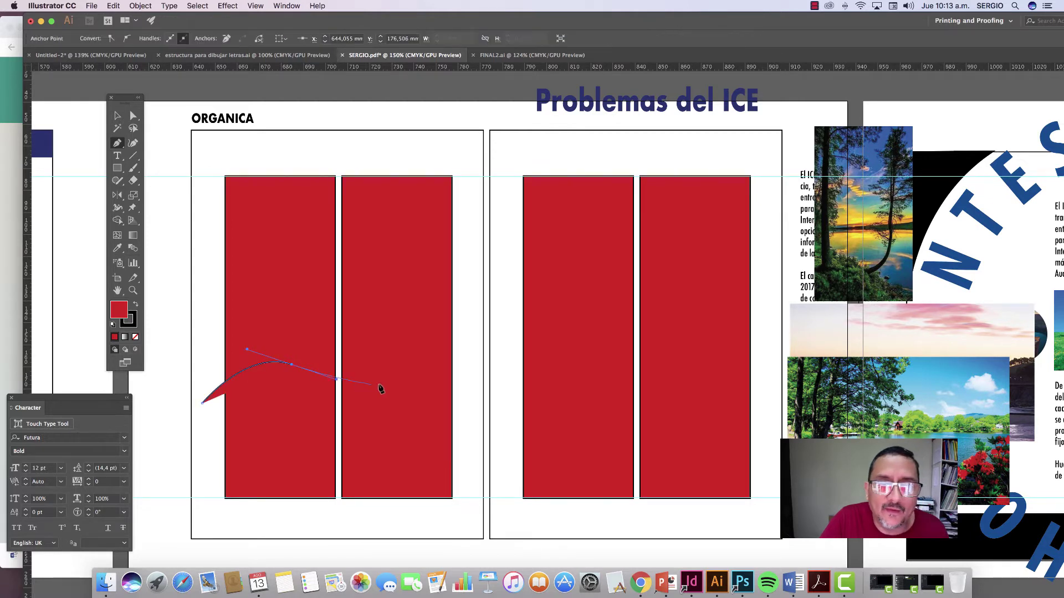
left_click_drag(434, 384, 468, 361)
left_click_drag(547, 327, 596, 344)
left_click_drag(690, 350, 677, 432)
left_click_drag(643, 436, 585, 413)
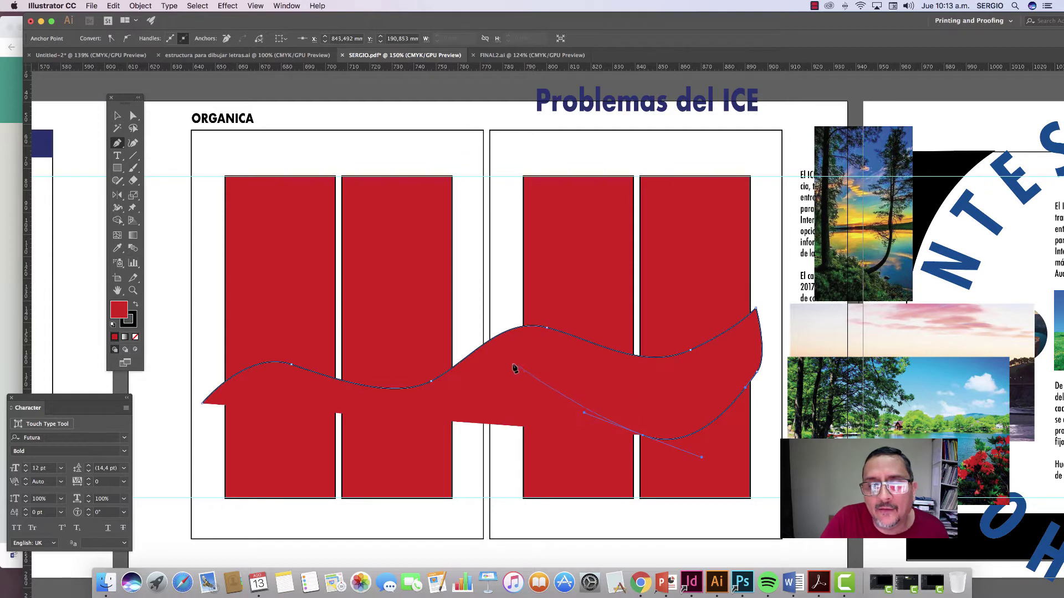
left_click_drag(508, 363, 475, 380)
left_click_drag(396, 468, 351, 477)
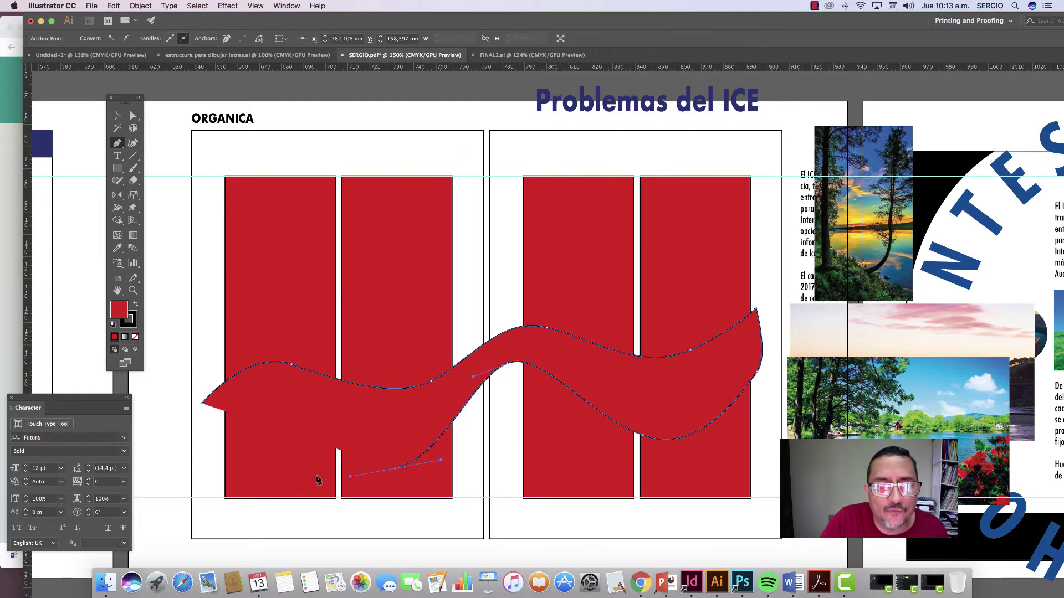
left_click_drag(276, 445, 210, 425)
left_click(205, 406)
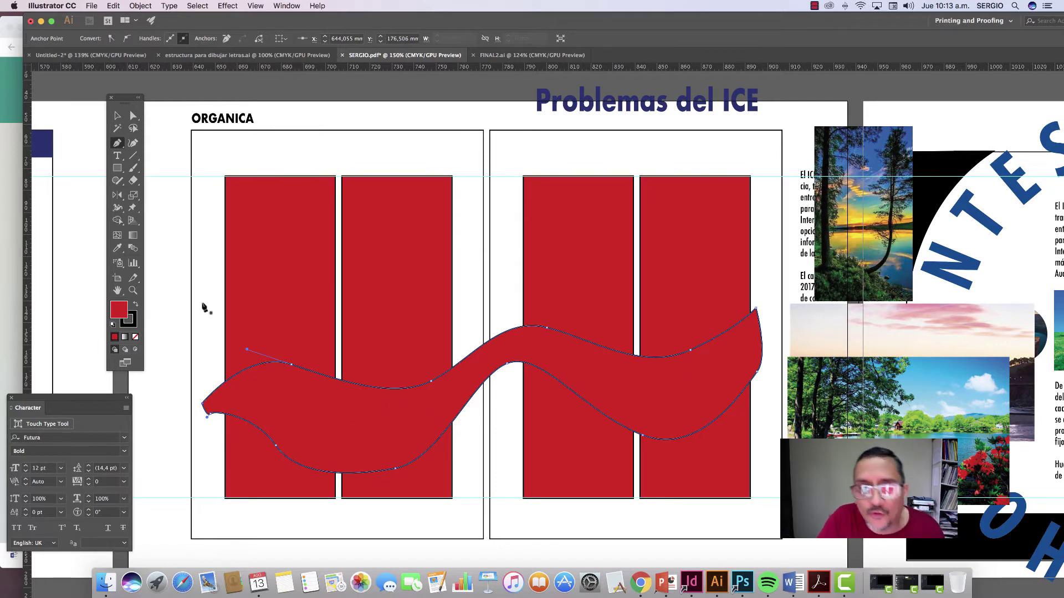
key("v")
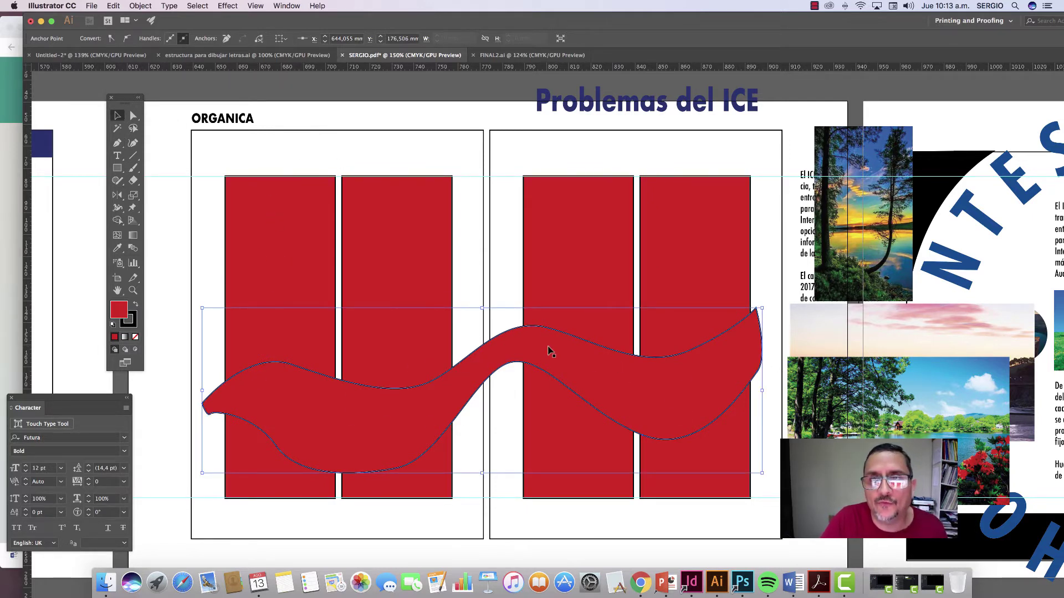
left_click(211, 270)
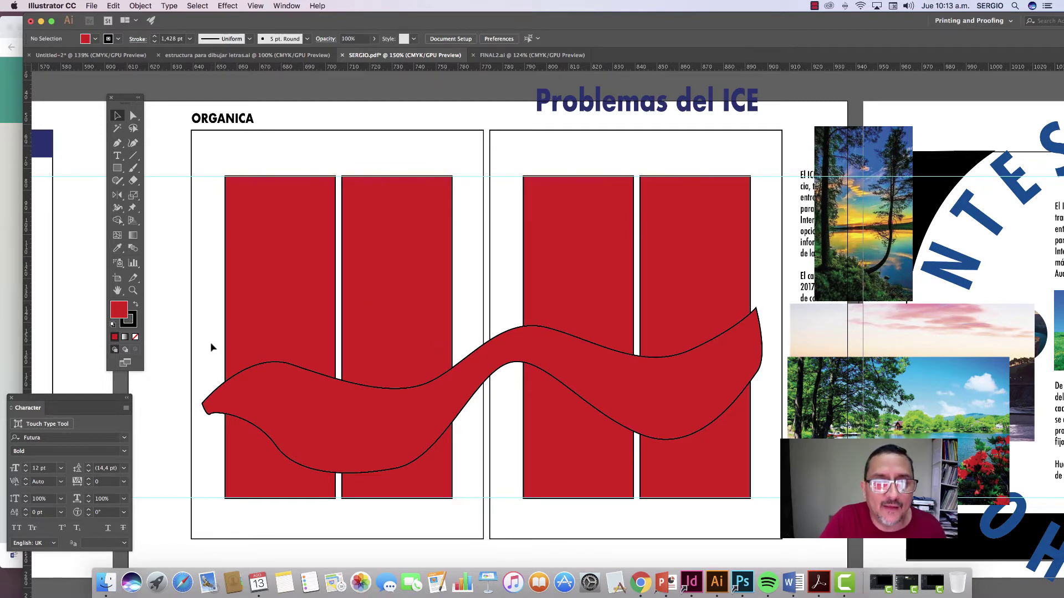
Step: Divide the four red columns and the wavy ribbon along their overlaps with Pathfinder's Divide, and deselect the result
left_click(237, 362)
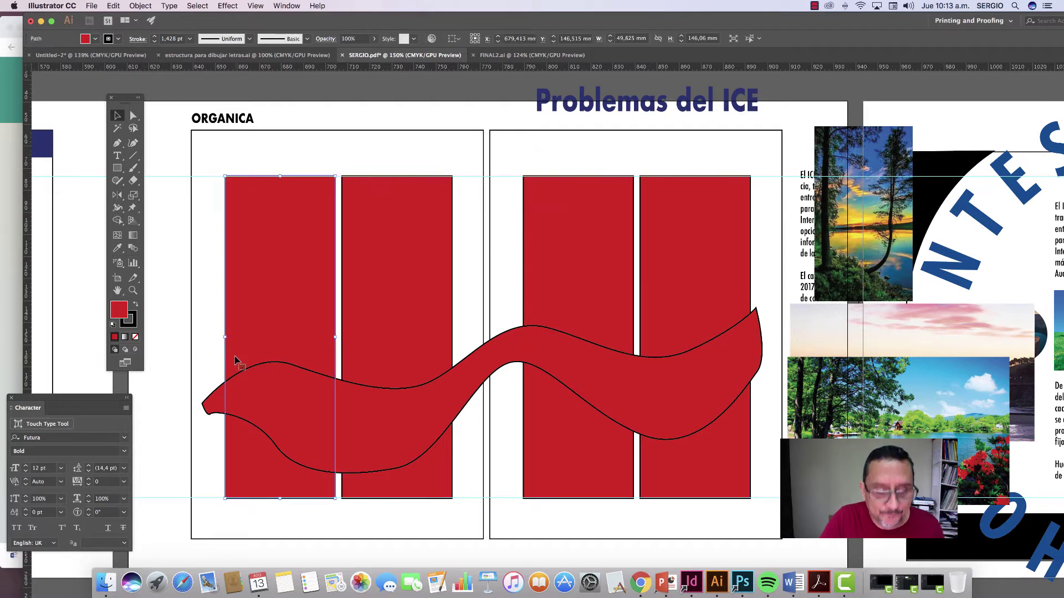
left_click(363, 367, "shift")
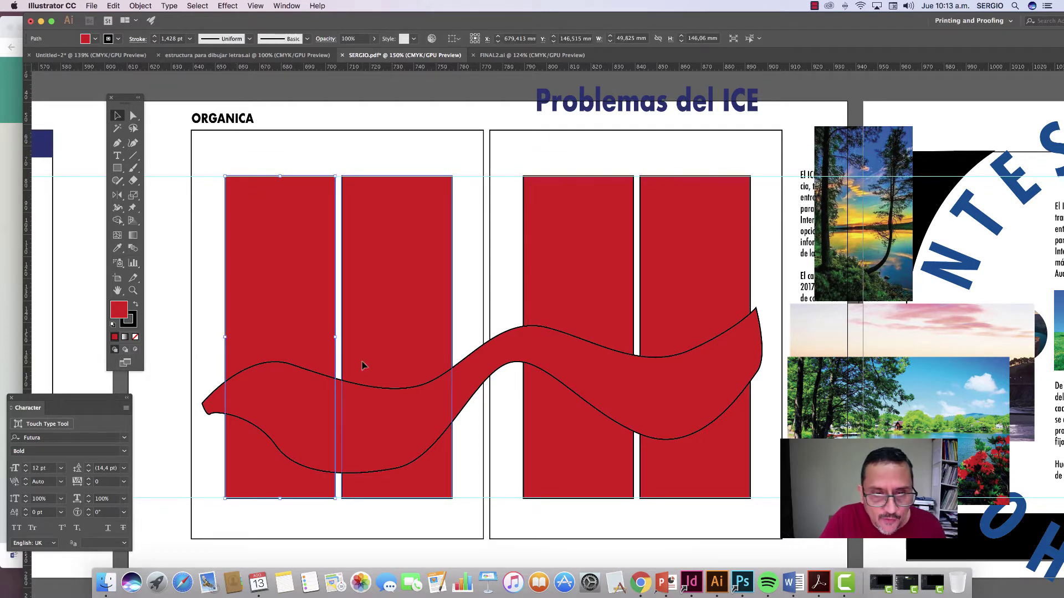
left_click(374, 410, "shift")
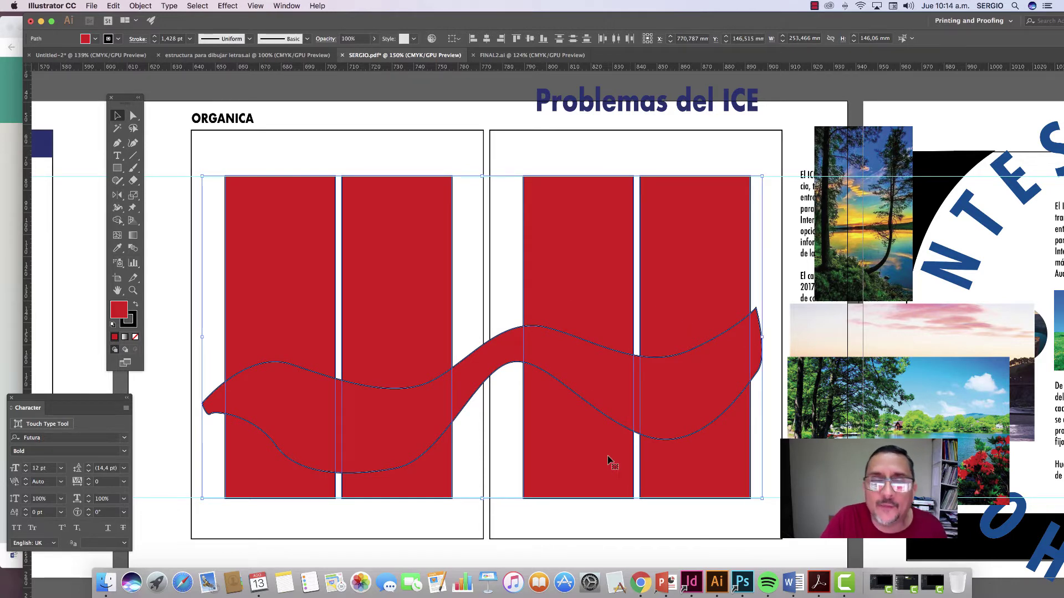
left_click(290, 6)
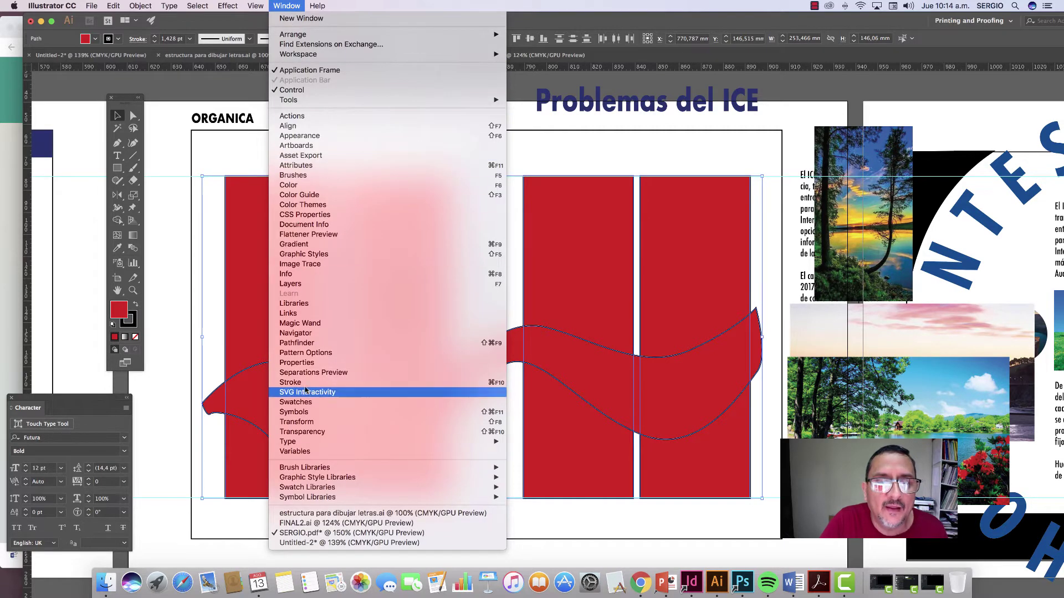
left_click(299, 343)
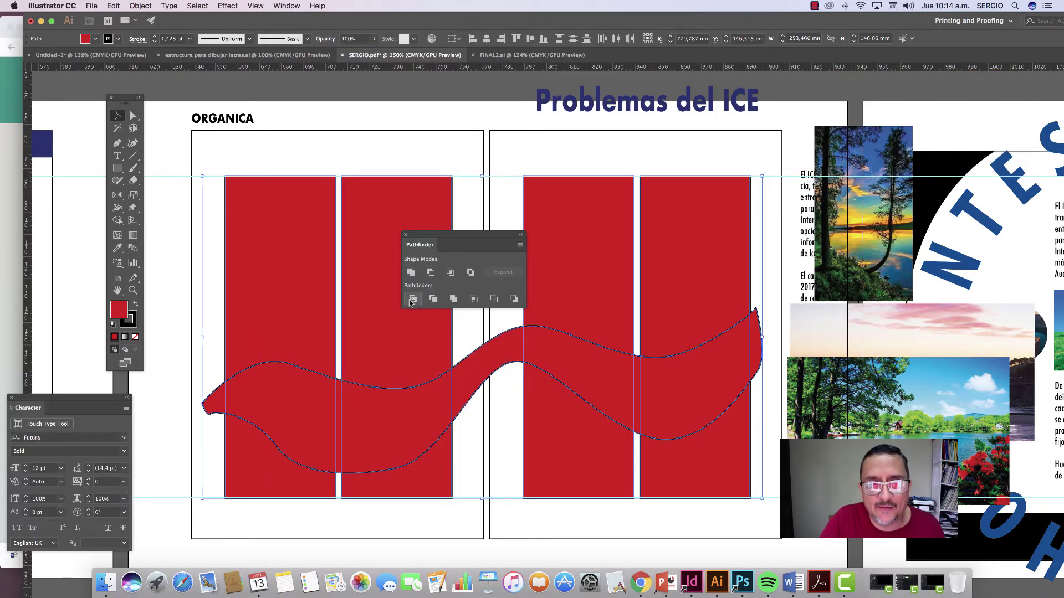
left_click(412, 299)
left_click_drag(440, 239, 828, 131)
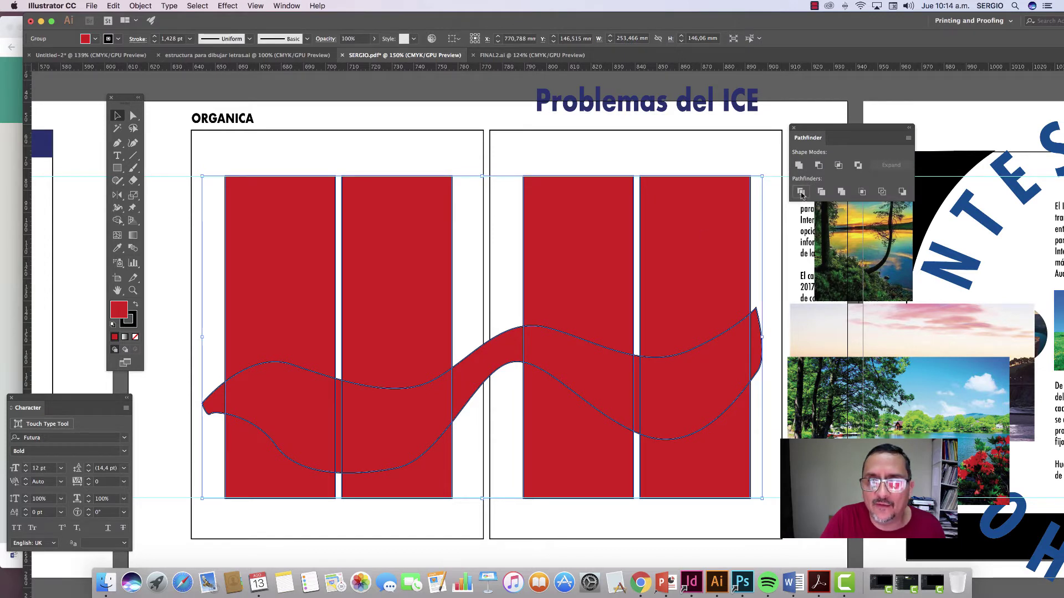
left_click(133, 115)
left_click(173, 150)
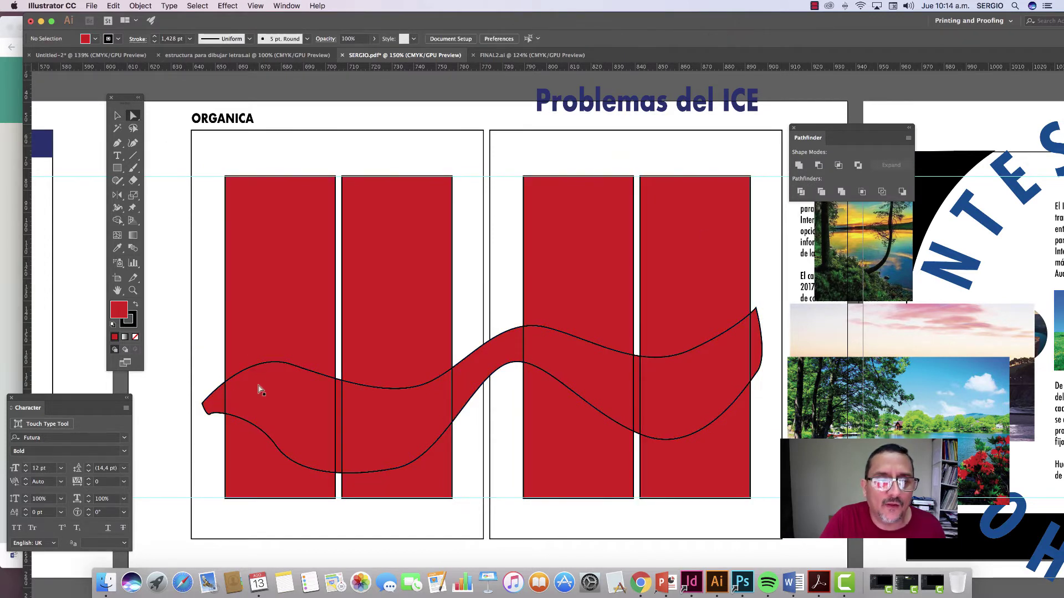
Step: Pull the first column's divided pieces and the ribbon's left tip apart to test the cuts, and undo all the moves
left_click_drag(219, 402, 203, 401)
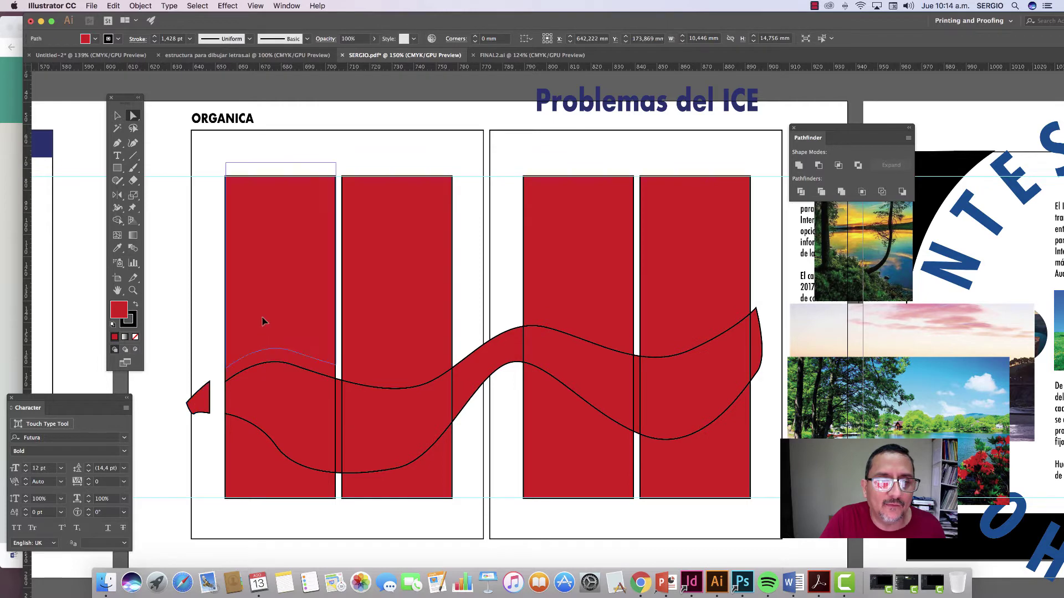
left_click_drag(264, 322, 264, 309)
left_click_drag(269, 467, 266, 494)
left_click_drag(310, 424, 295, 424)
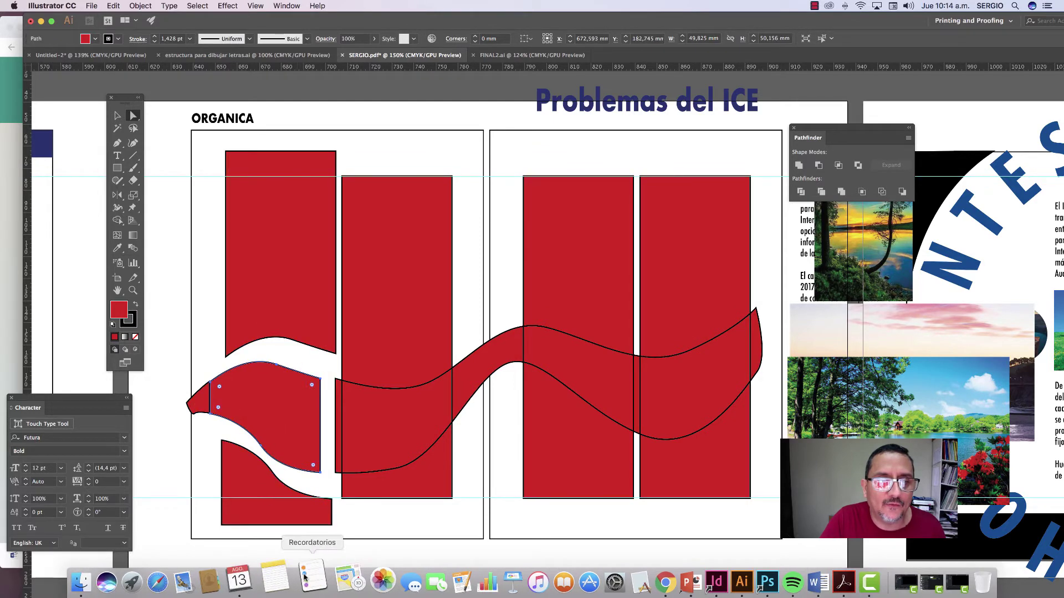
key("ctrl+z")
key("ctrl+z")
key("ctrl+z")
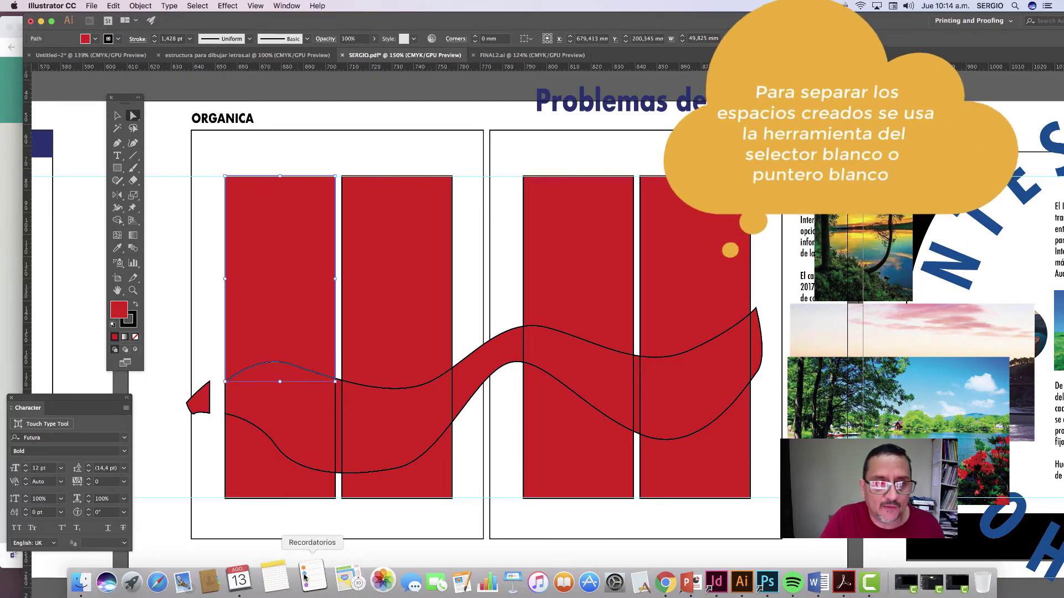
left_click(216, 360)
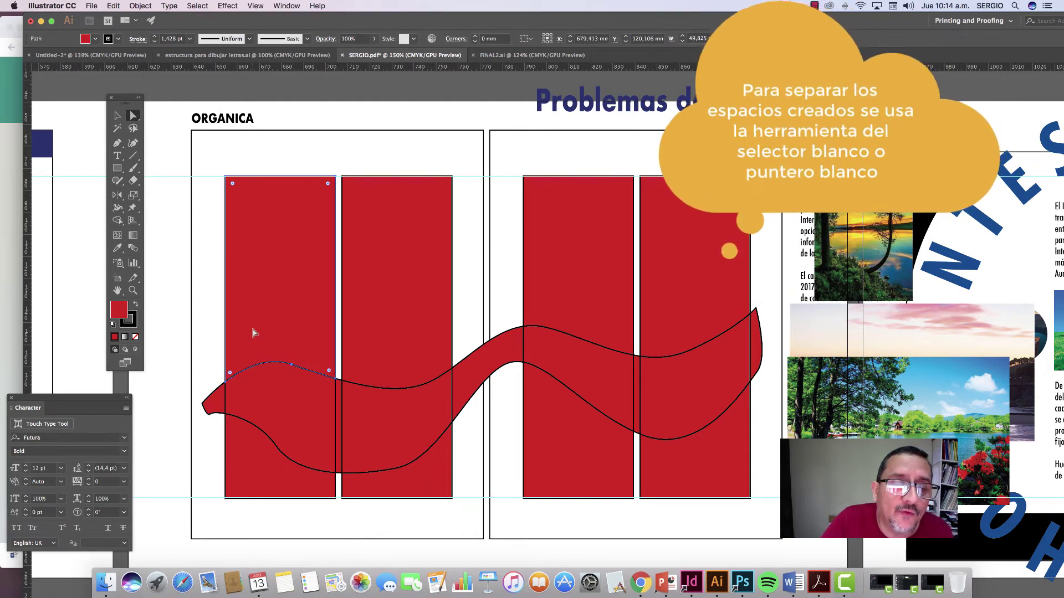
Step: Select the first column's upper, middle and lower pieces one at a time to inspect the spaces made by the division
left_click(249, 333)
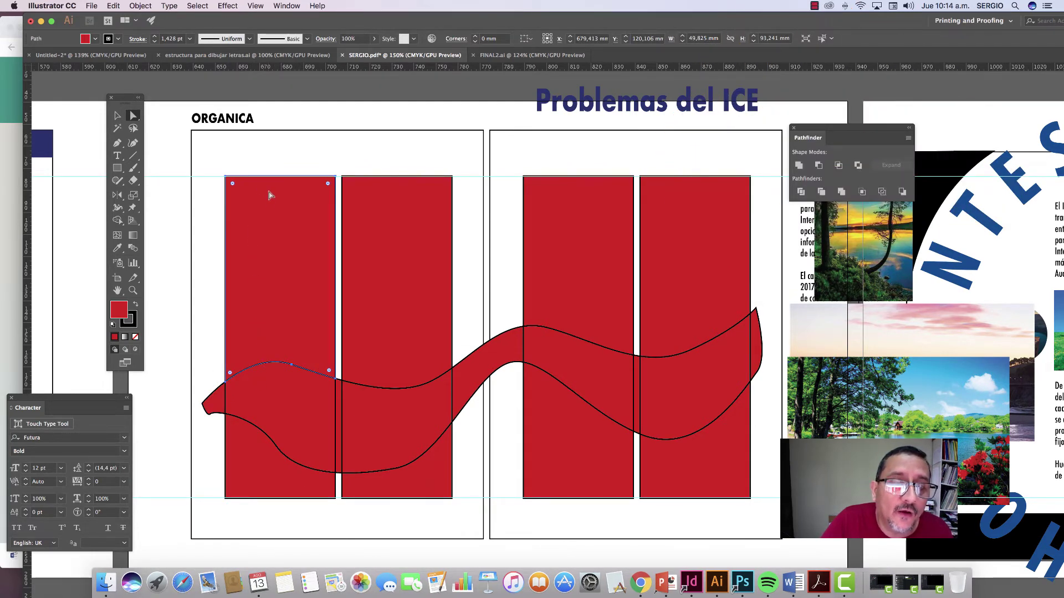
left_click(280, 398)
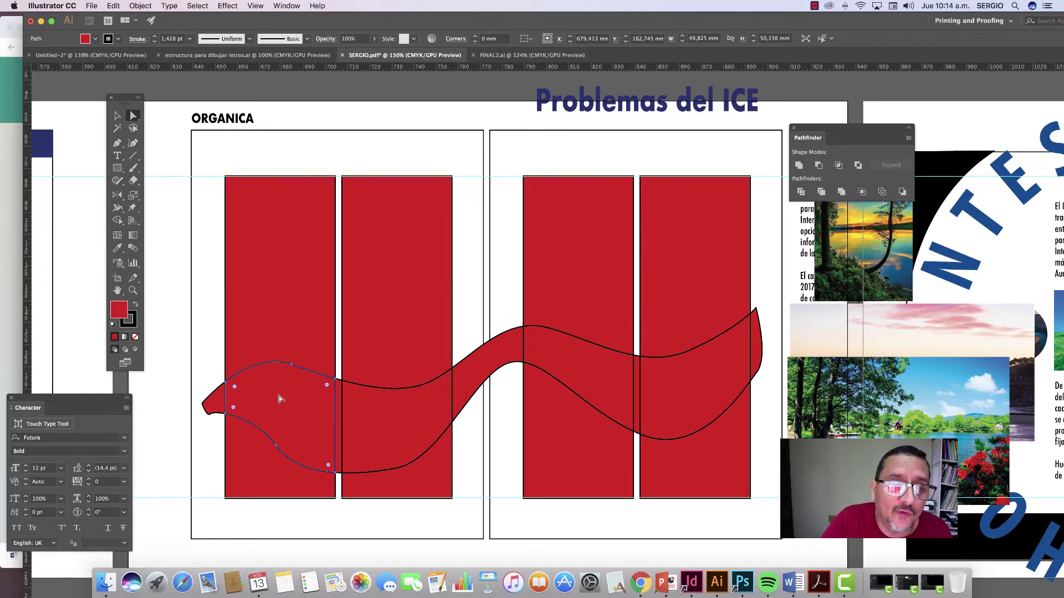
left_click(260, 450)
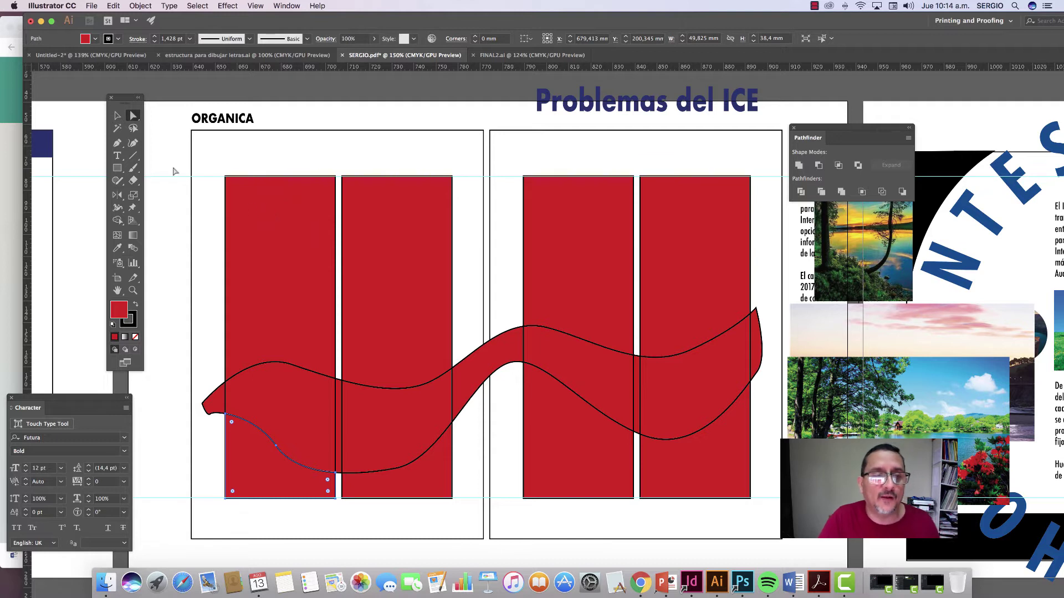
Step: Move the Pathfinder panel off the body text and place the text block at the facing page's left edge
left_click(120, 157)
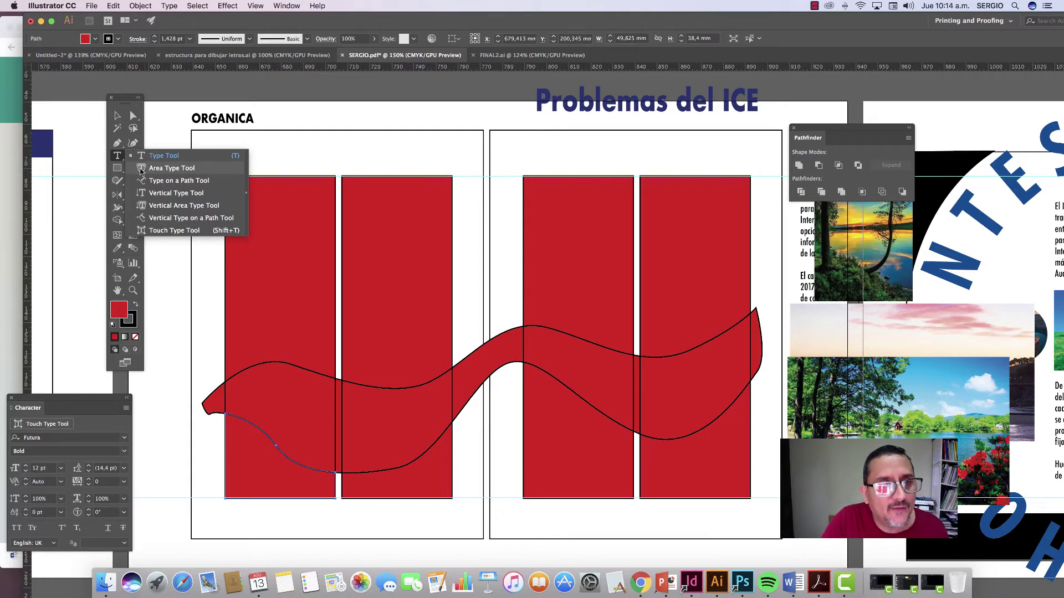
left_click(141, 169)
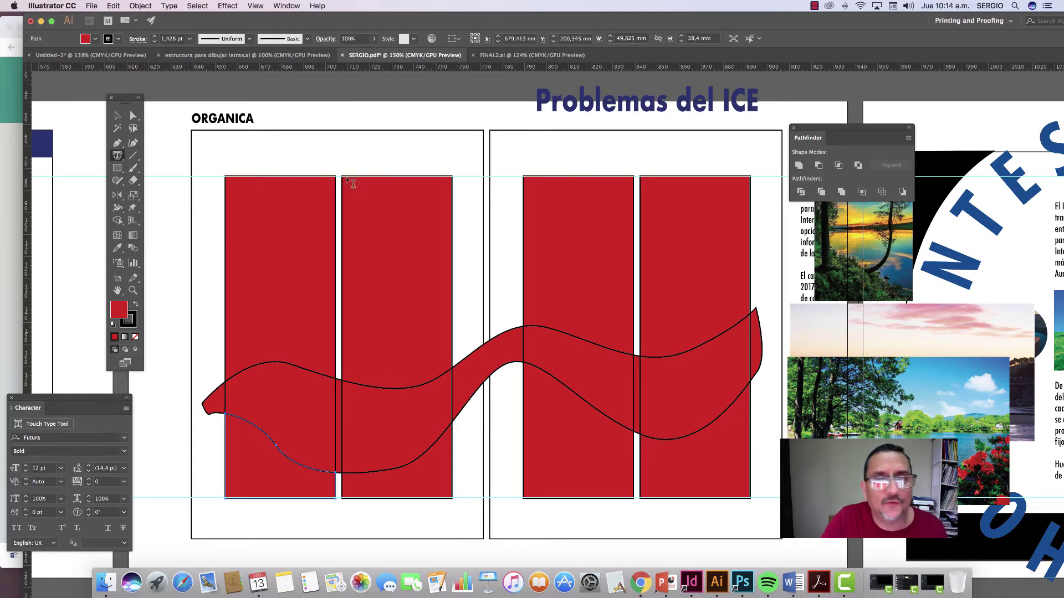
left_click_drag(853, 137, 958, 240)
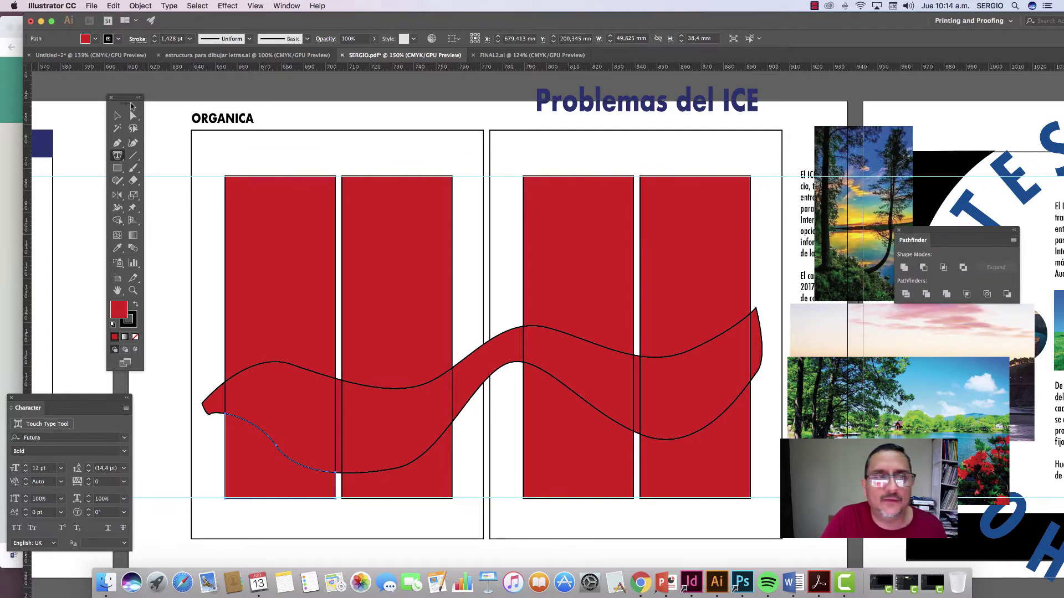
left_click(117, 116)
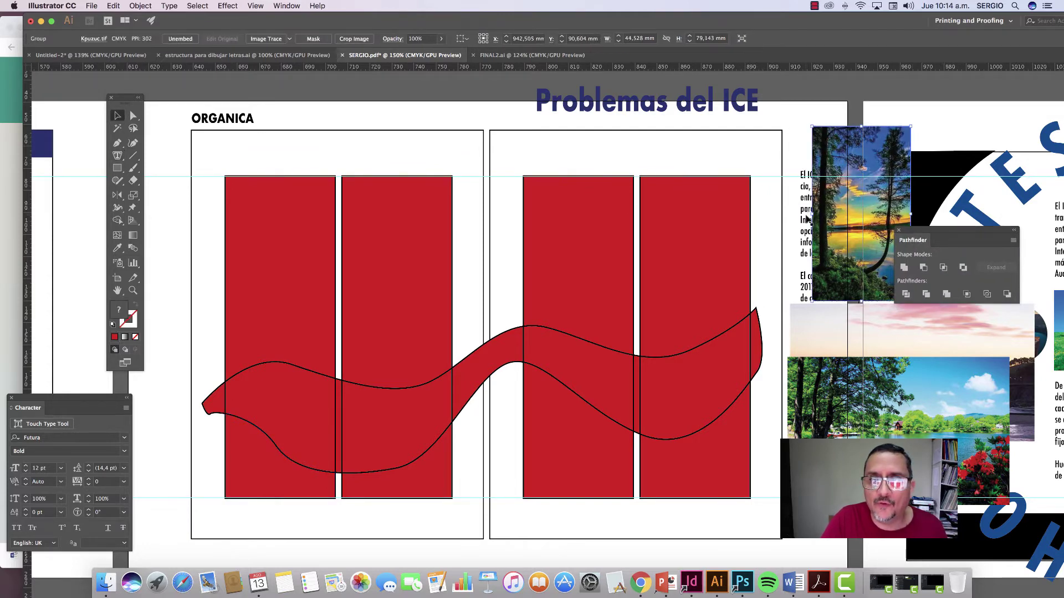
left_click_drag(813, 189, 532, 150)
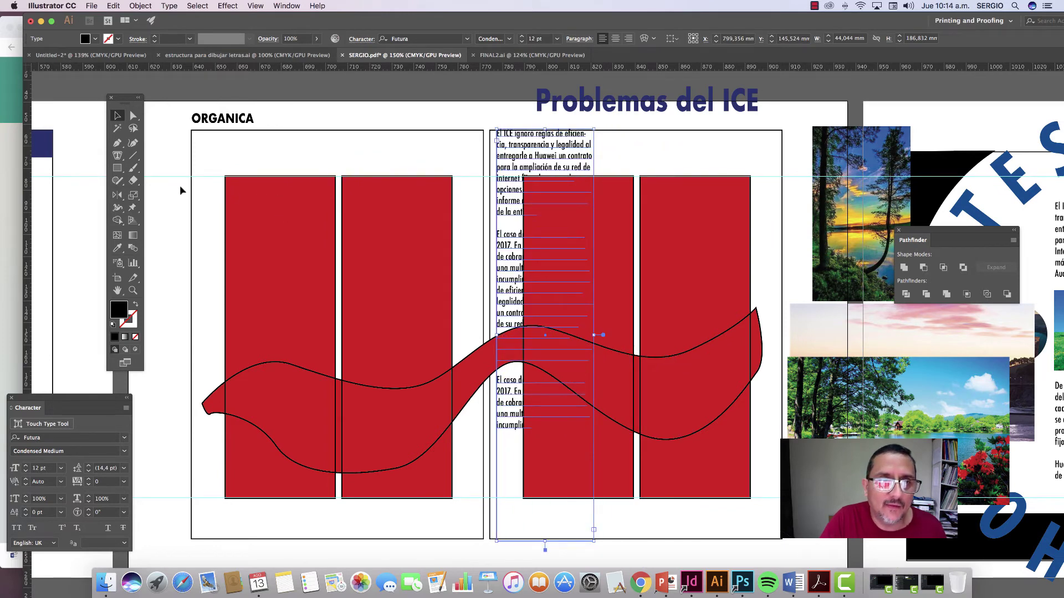
Step: Copy all the text in the body text block on the facing page
left_click_drag(117, 156, 149, 159)
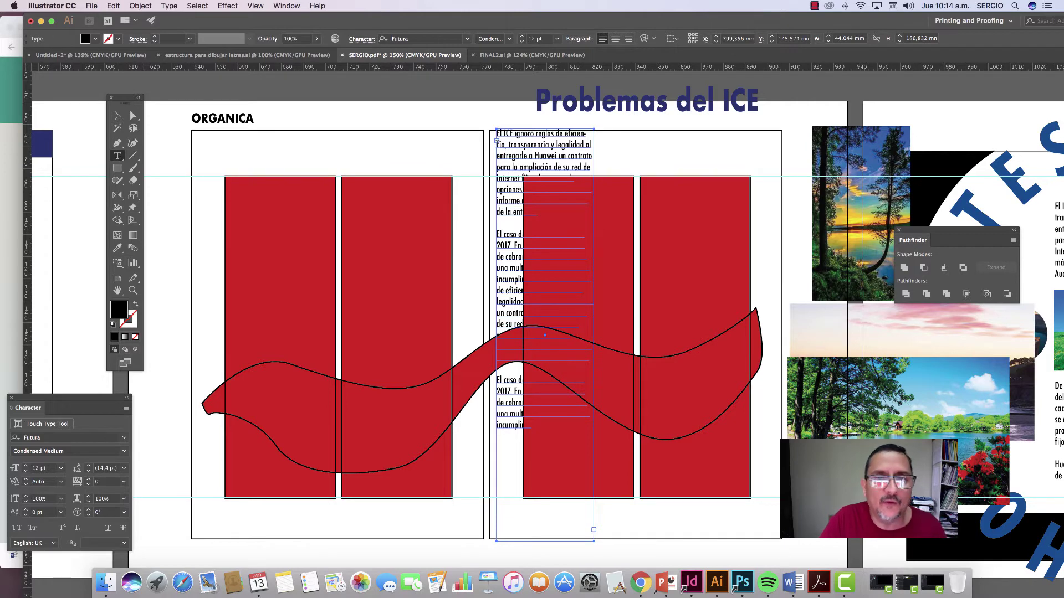
left_click(500, 134)
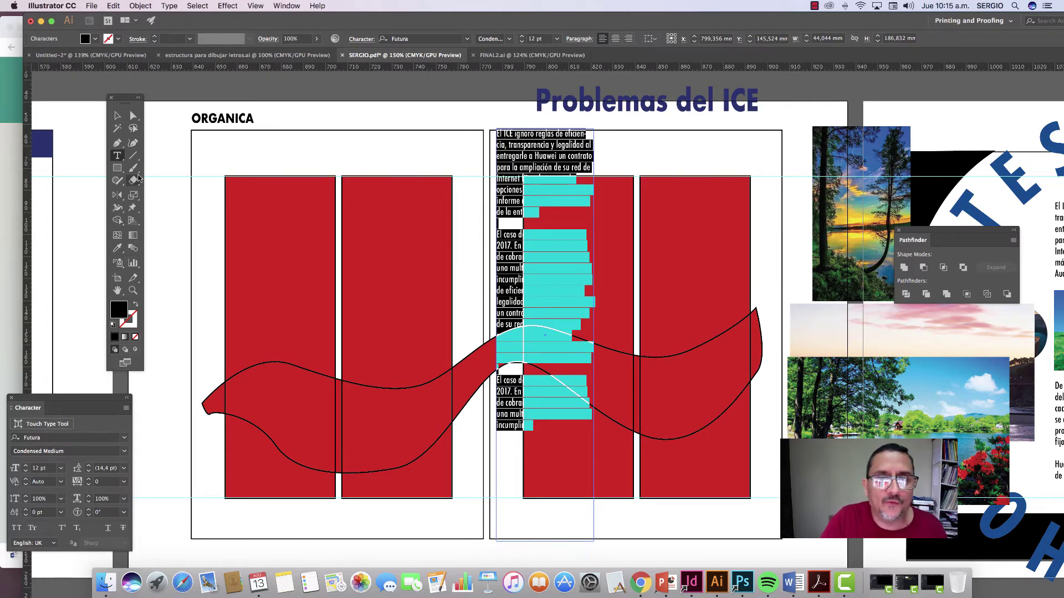
left_click_drag(121, 160, 145, 168)
Step: Ungroup the divided columns and ribbon into separate pieces, and deselect them
left_click(117, 115)
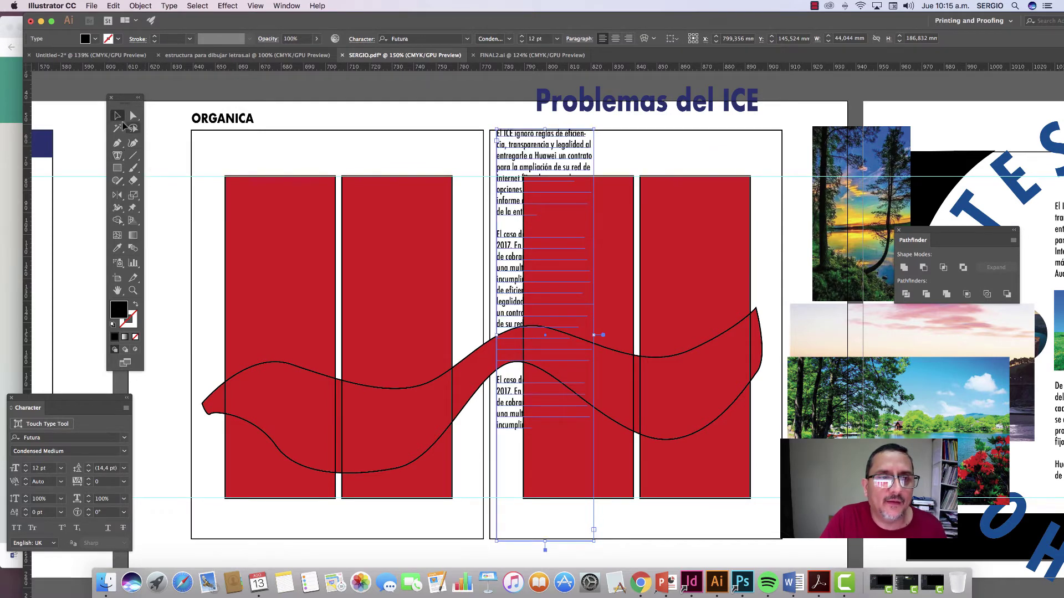
left_click(226, 189)
left_click(117, 155)
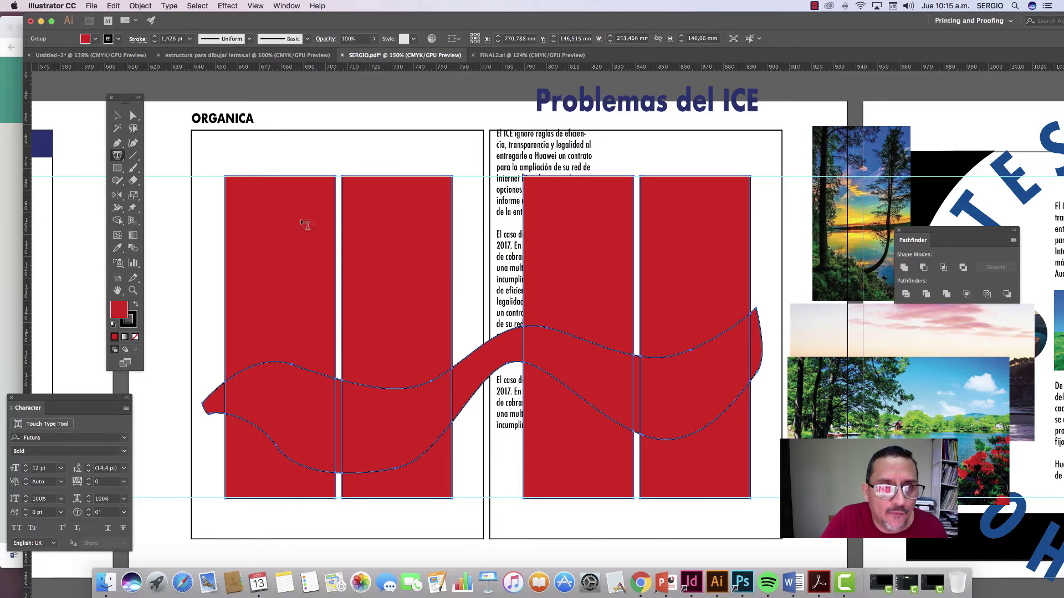
key("a")
key("v")
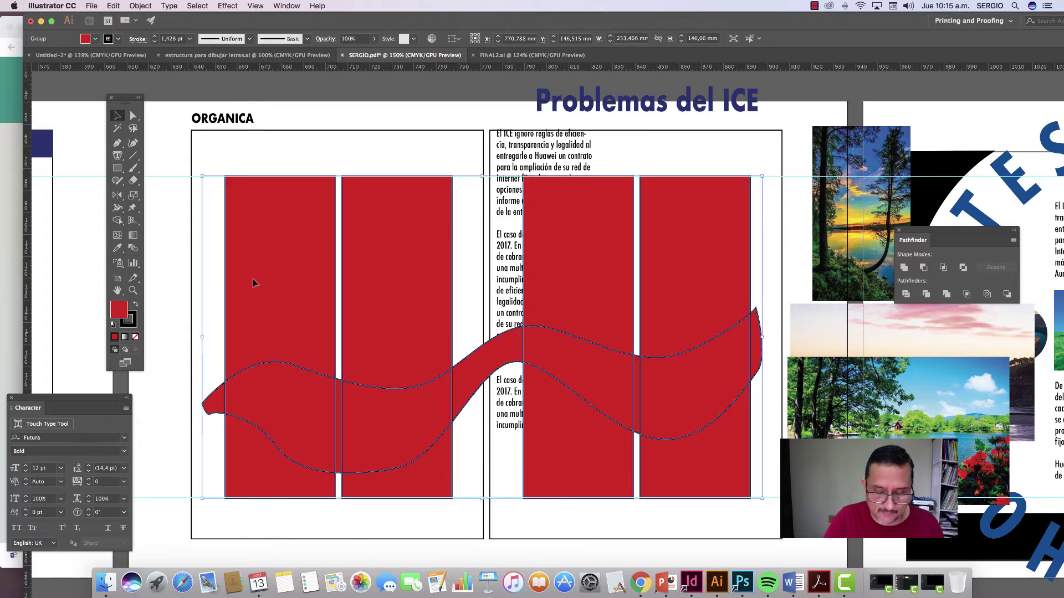
left_click(146, 7)
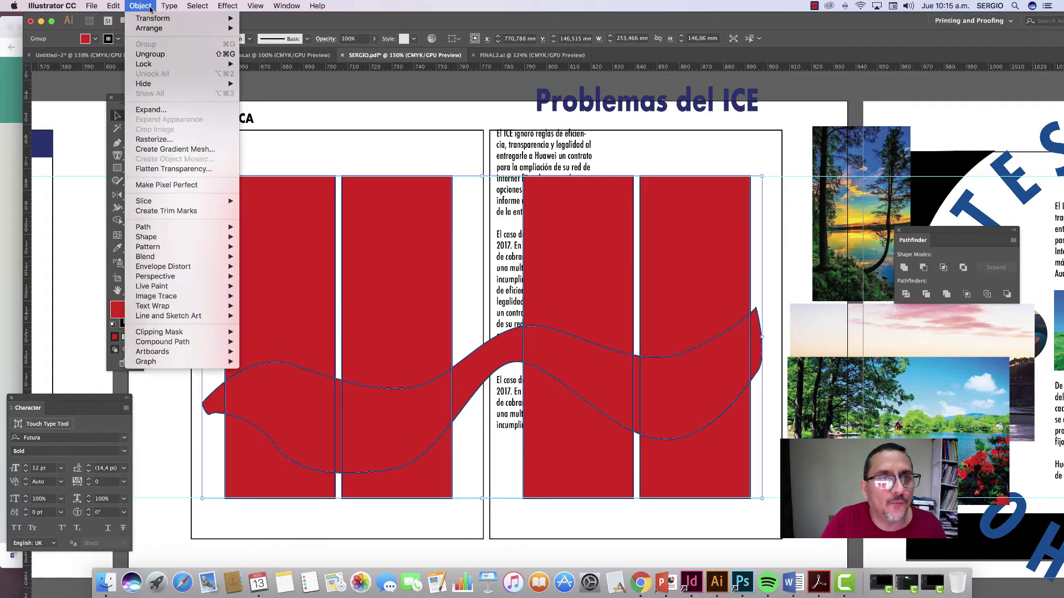
left_click(147, 56)
left_click(254, 146)
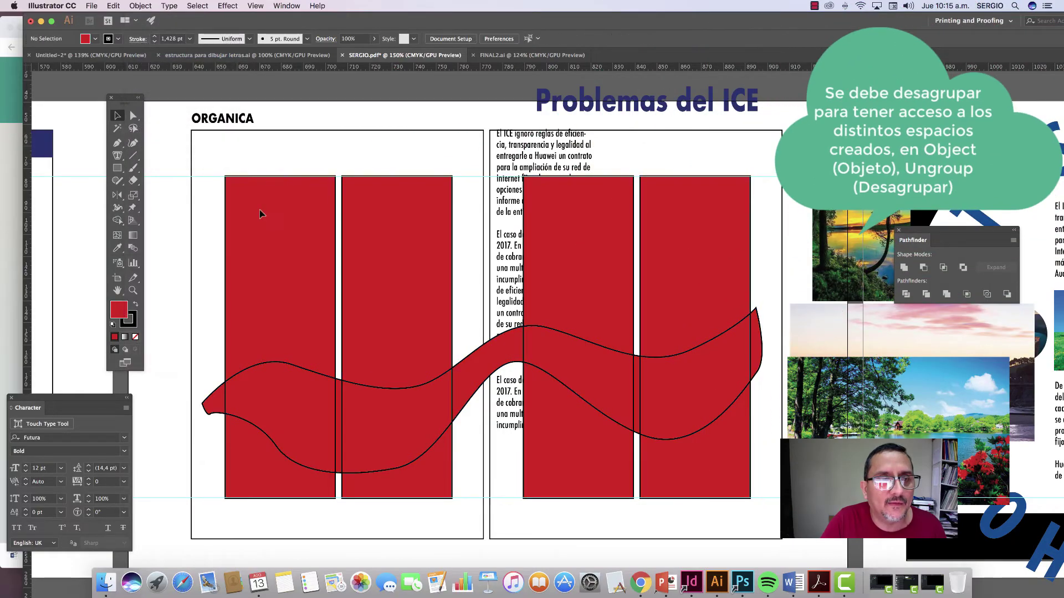
Step: Convert the first column's piece above the ribbon into an area type frame and paste the copied body text into it
left_click(260, 213)
left_click(117, 155)
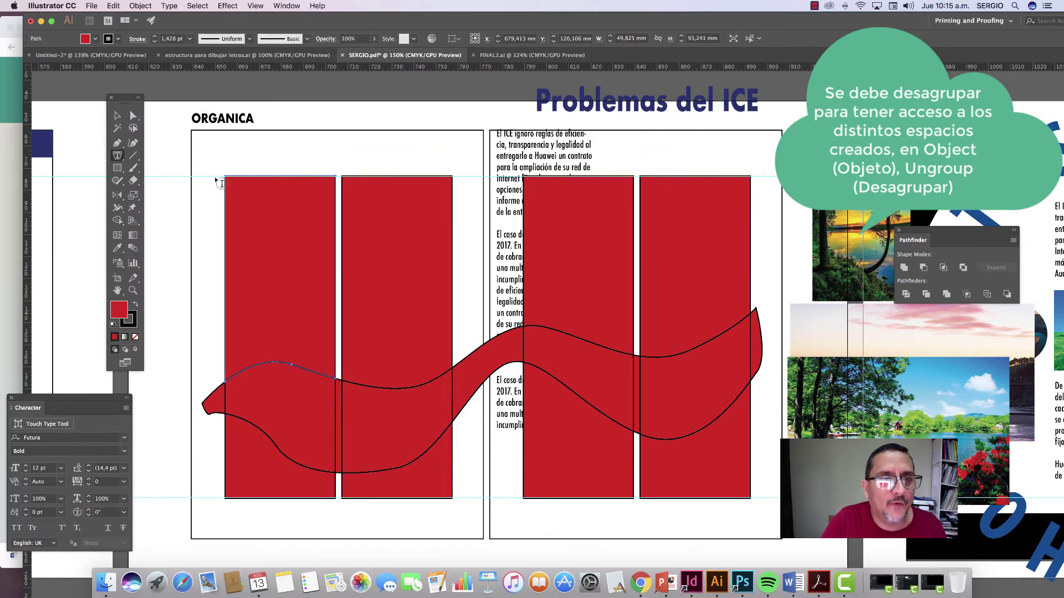
left_click(225, 177)
key("cmd+v")
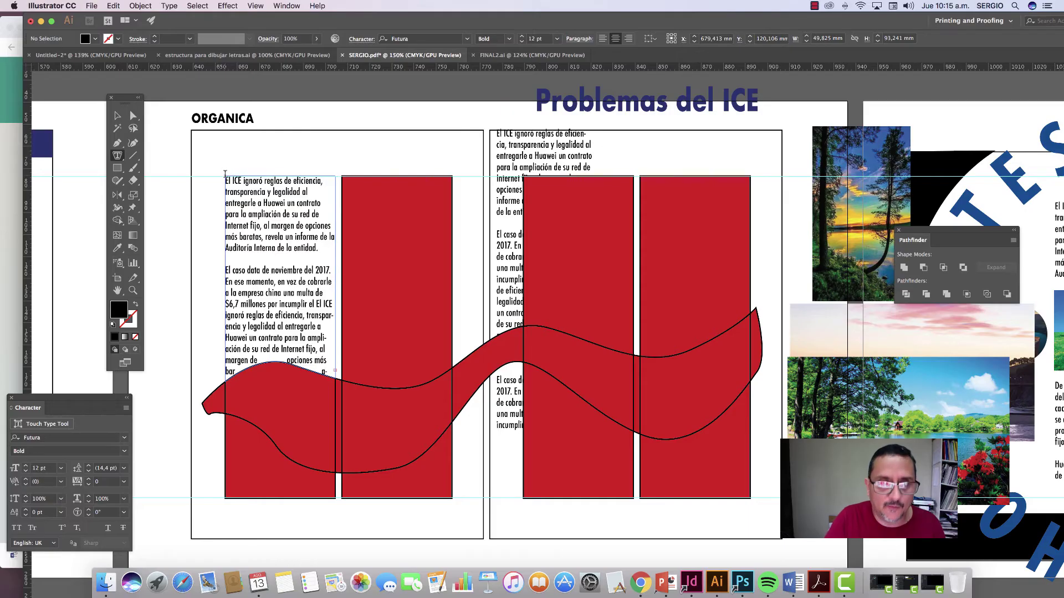
Step: Delete the ribbon's left tip, the first column's piece below the ribbon, and the ribbon sliver in the gutter between the first two columns
left_click(133, 116)
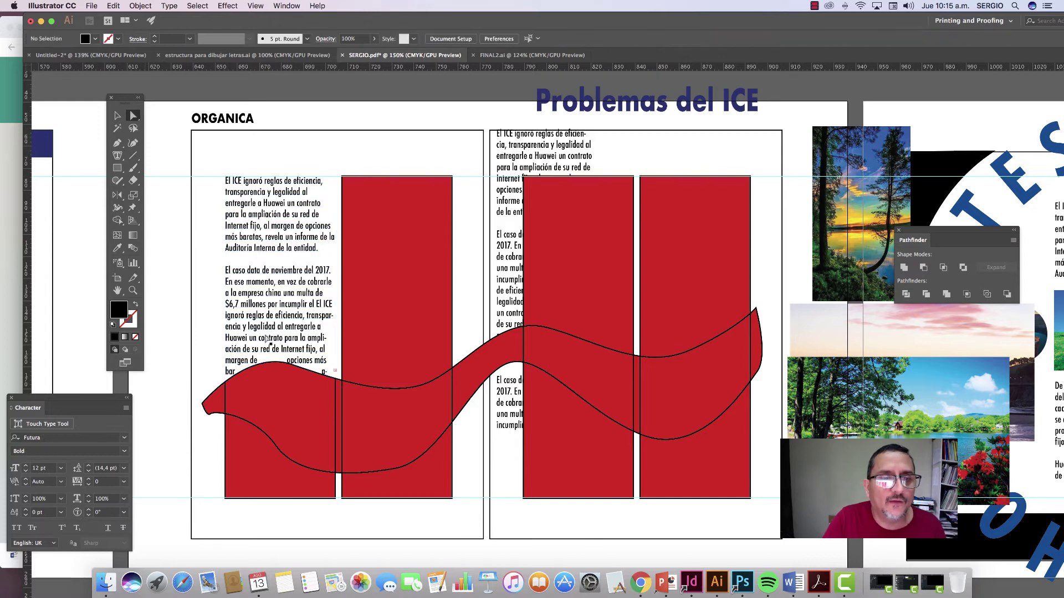
left_click(219, 406)
key("Delete")
left_click(247, 451)
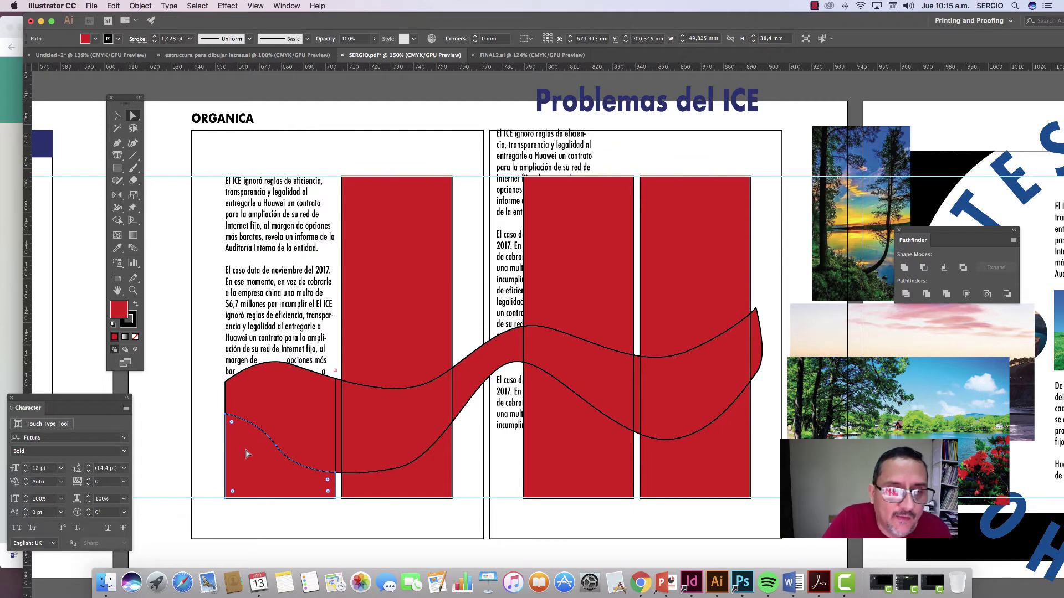
key("Delete")
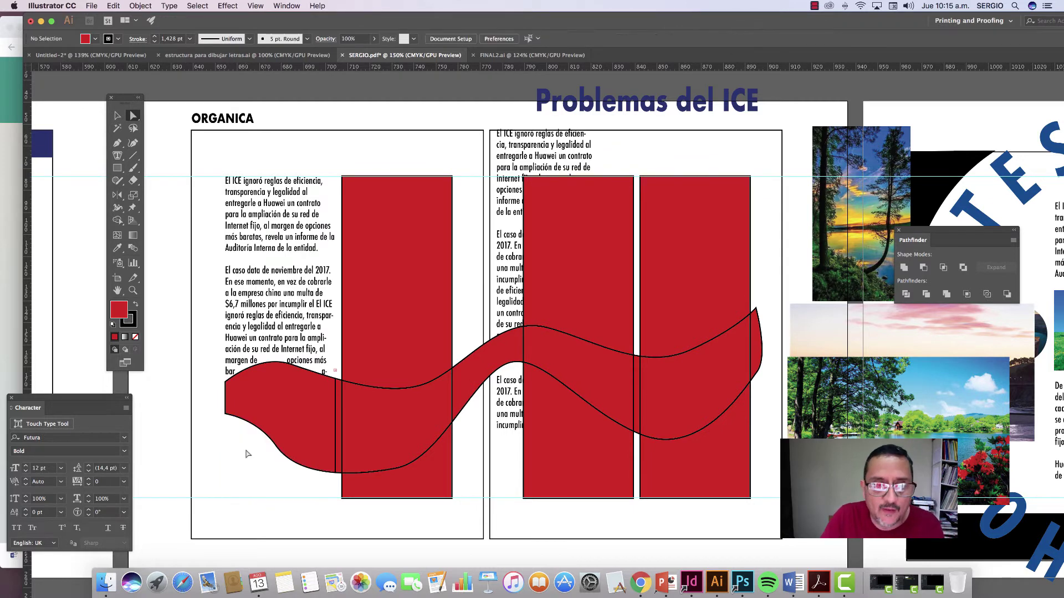
left_click(341, 389)
left_click(341, 389)
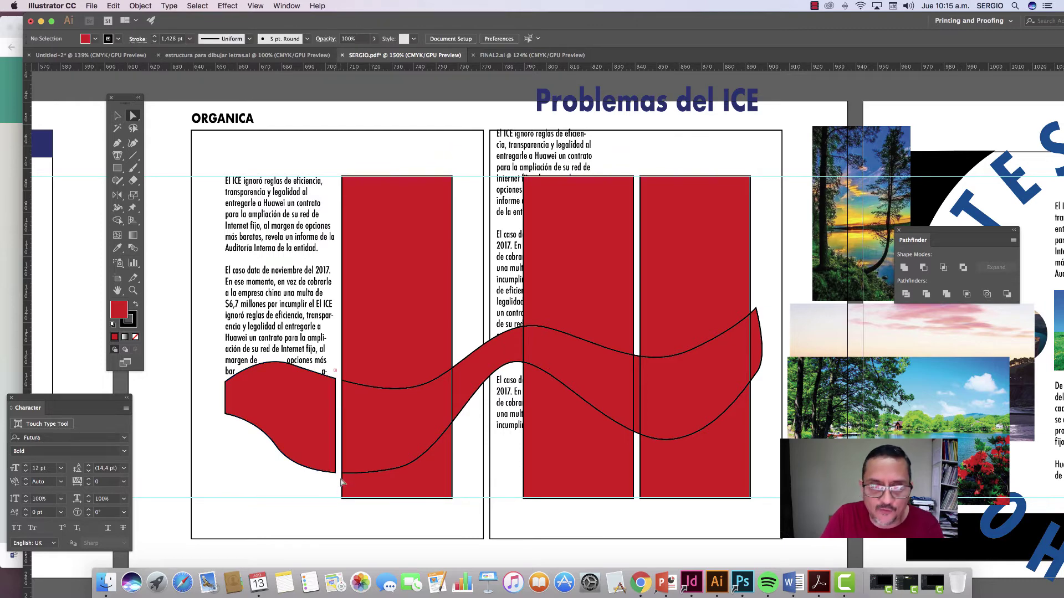
Step: Shorten the first column's text frame from its lower edge to about 88.4 mm high, clear of the ribbon piece
left_click(288, 406)
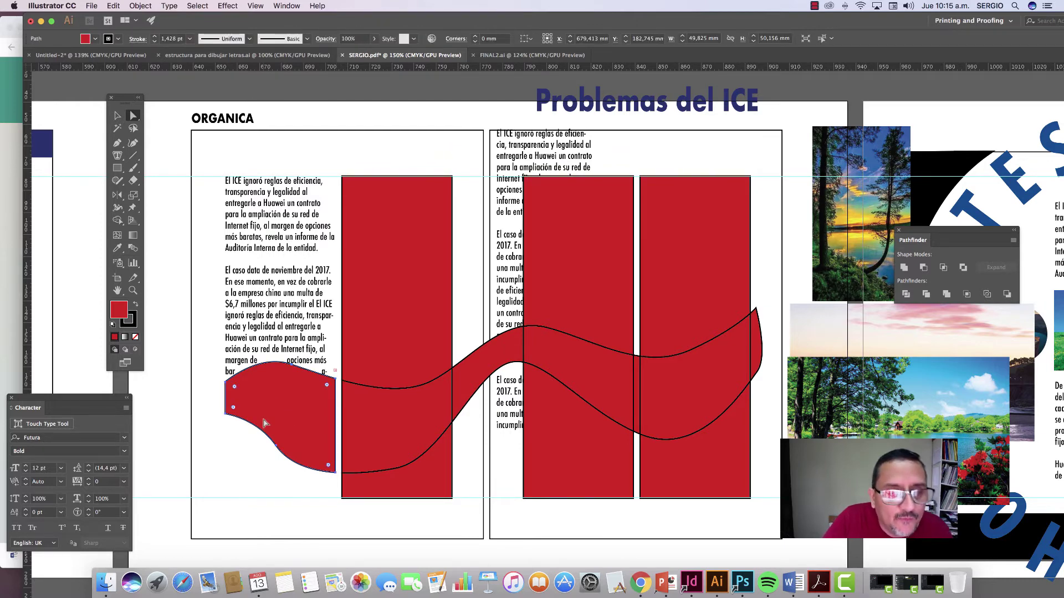
key("v")
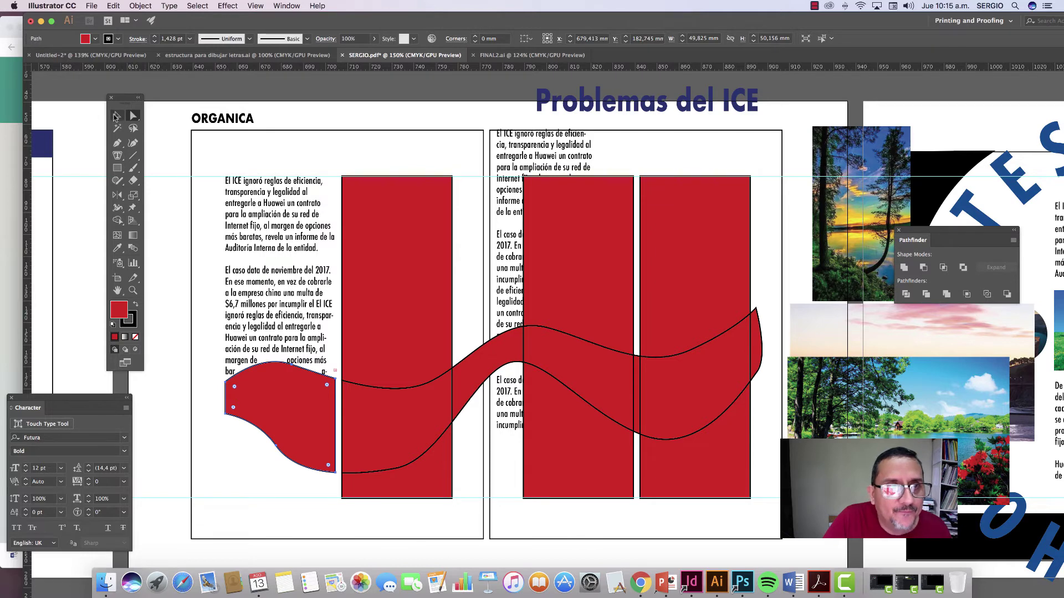
left_click(288, 381)
left_click_drag(281, 381, 281, 366)
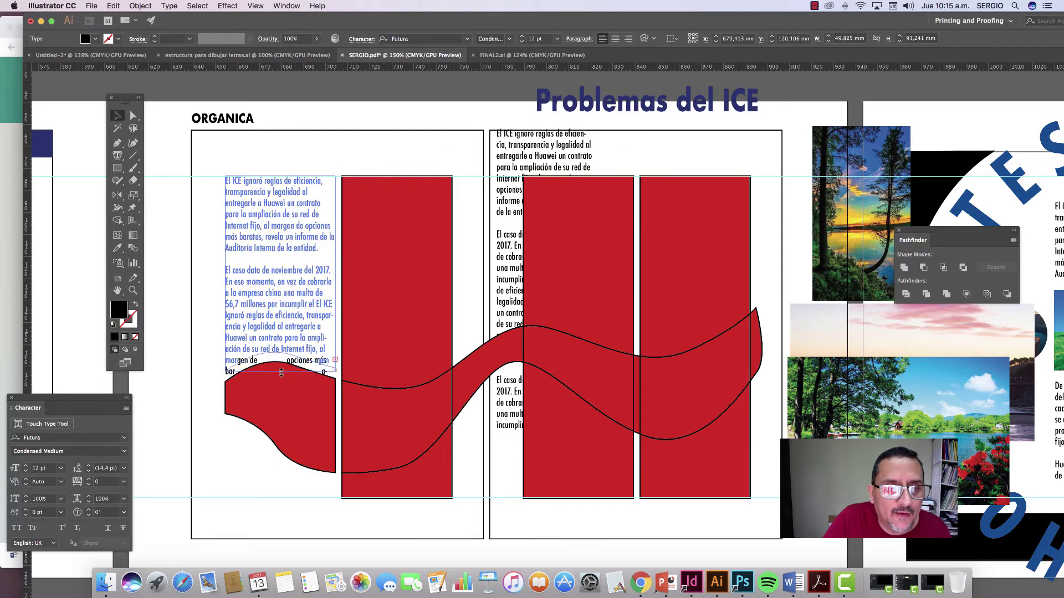
left_click(204, 369)
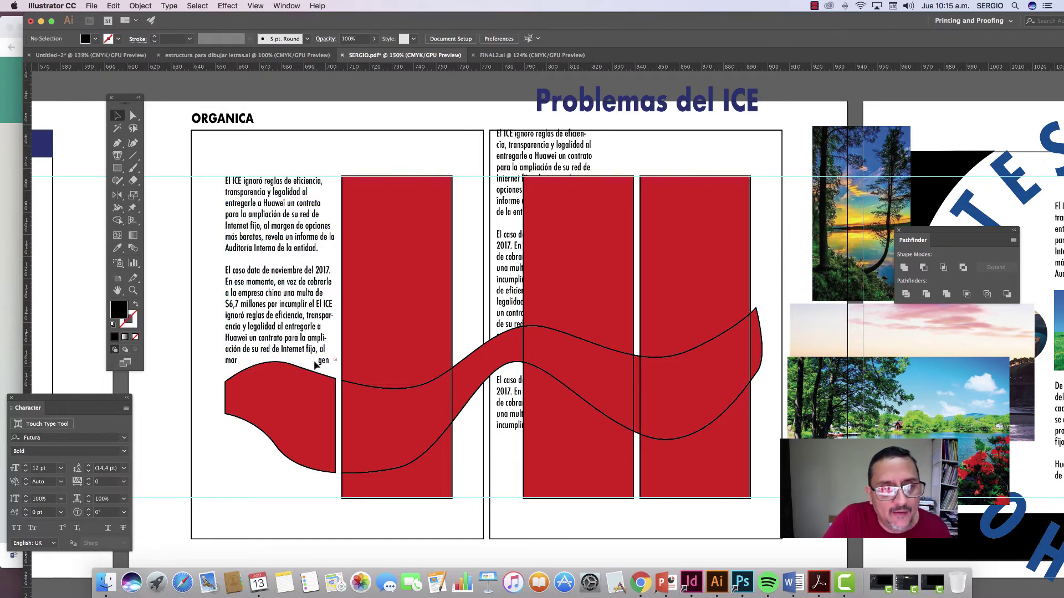
left_click(316, 364)
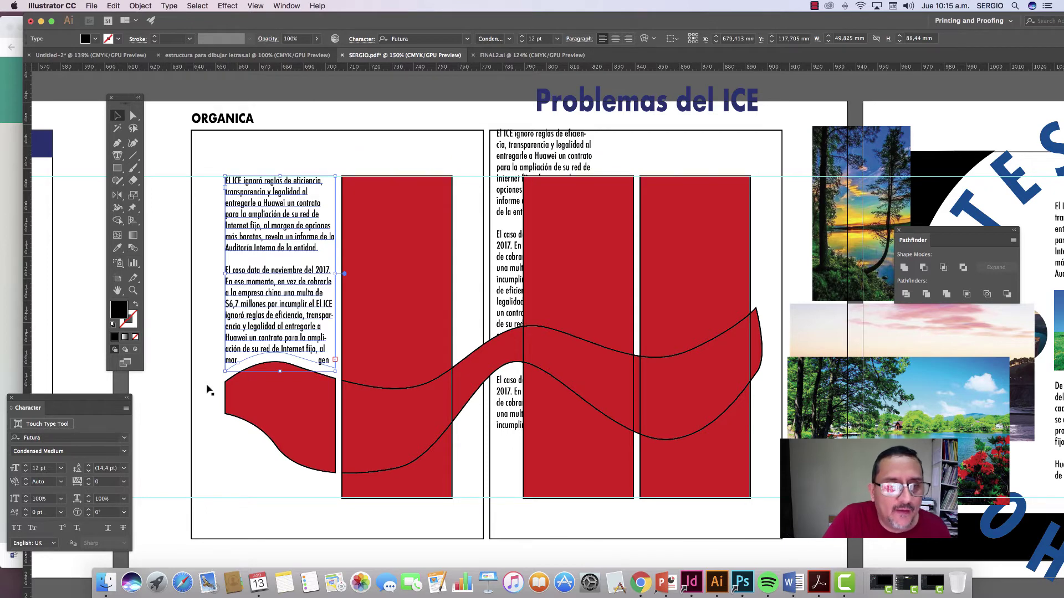
Step: Move the lake photo with red flowers behind the first column's ribbon piece and scale it to about 83.5 by 55.7 mm
left_click(265, 400)
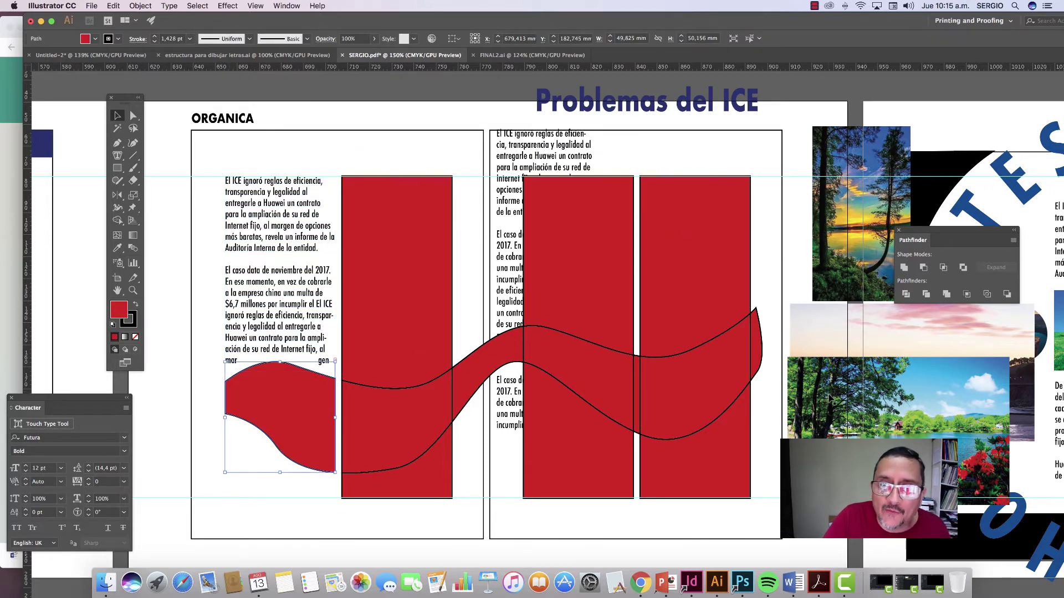
left_click_drag(829, 396, 267, 389)
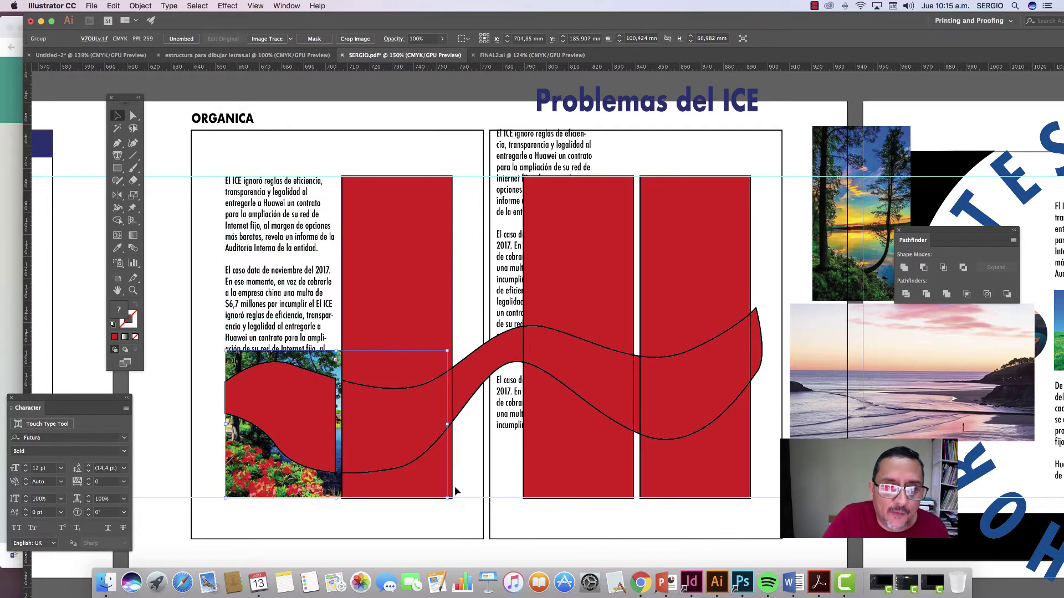
left_click_drag(449, 499, 410, 473)
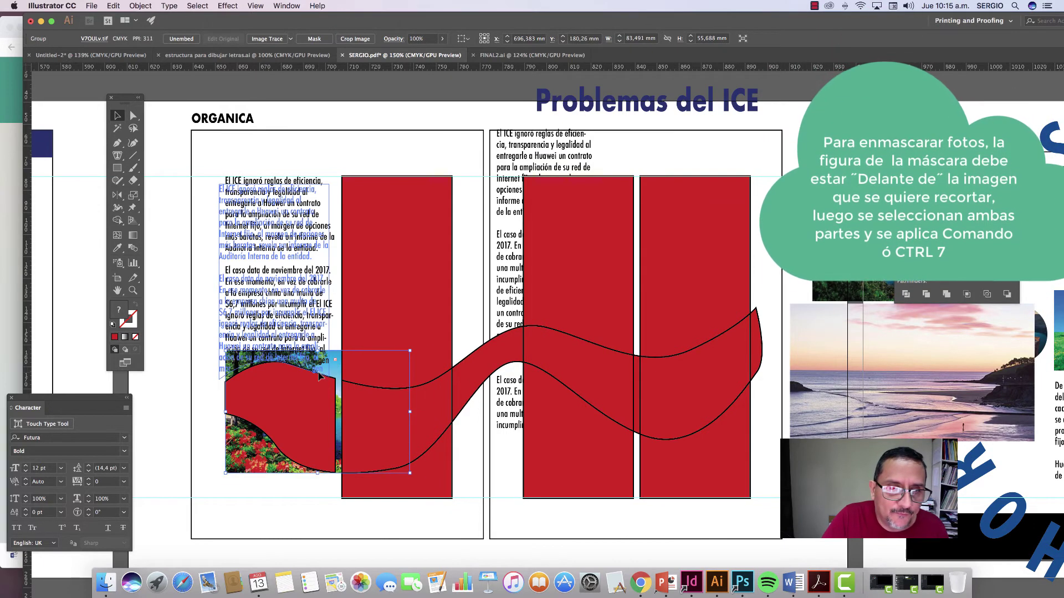
Step: Reposition the lake photo slightly behind the first column's ribbon piece and mask the photo with that shape
left_click(288, 311)
left_click(252, 457)
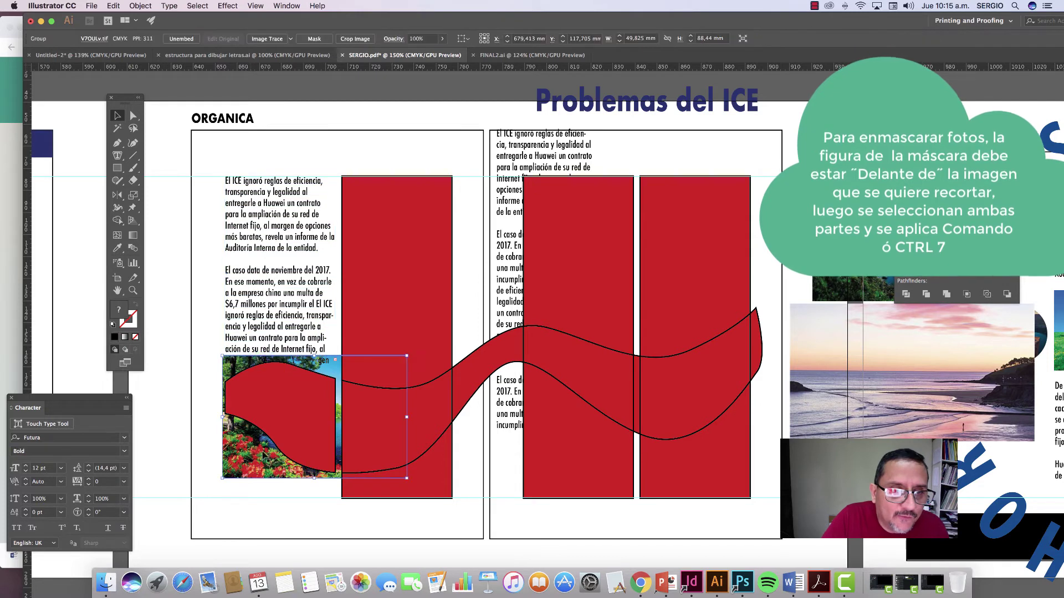
left_click(271, 385)
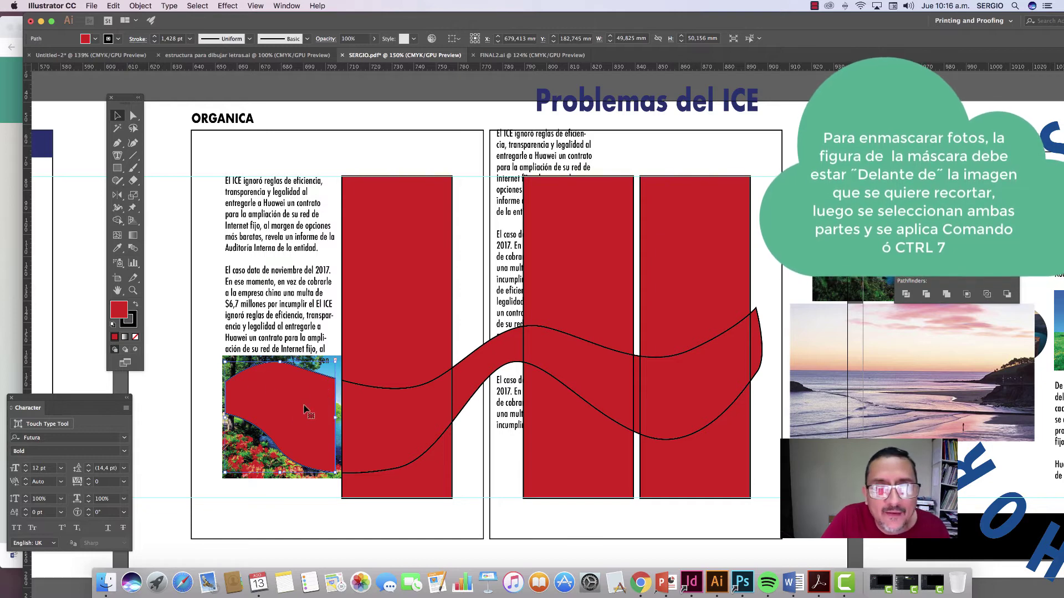
left_click(269, 464, "shift")
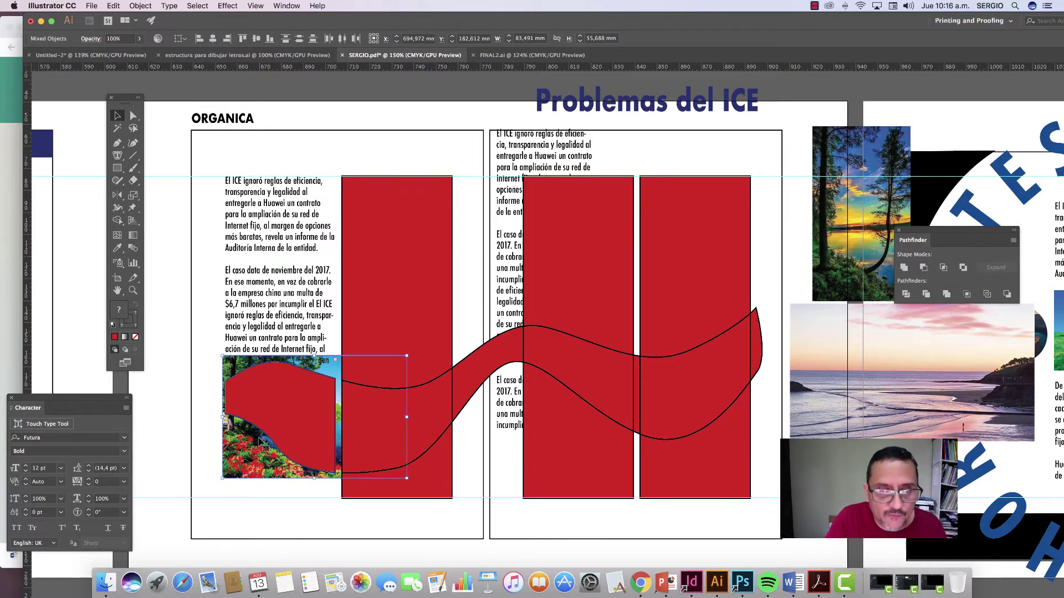
key("super+7")
left_click(202, 414)
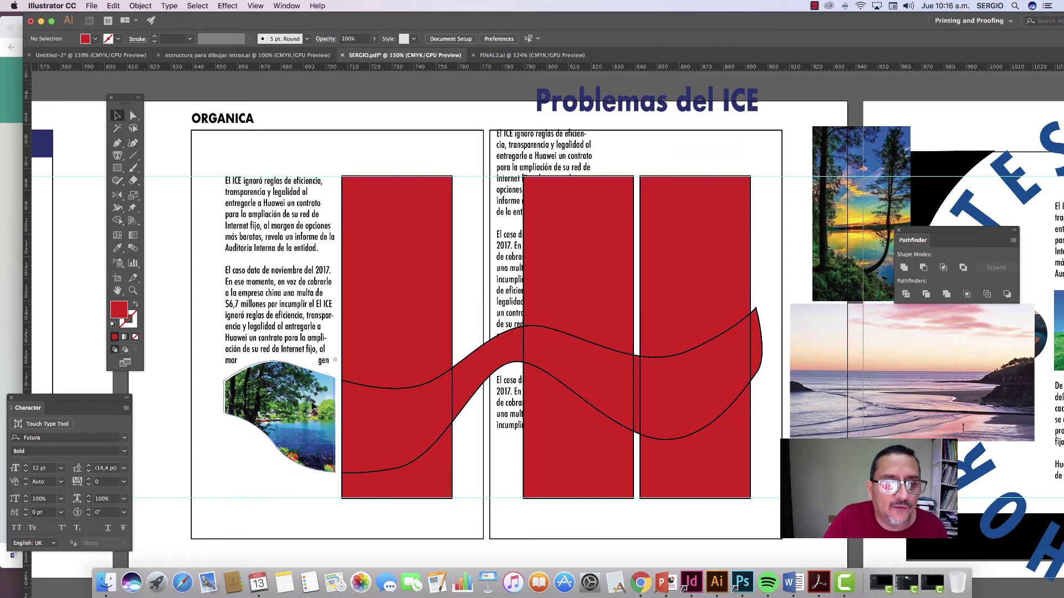
left_click(250, 422)
left_click(183, 421)
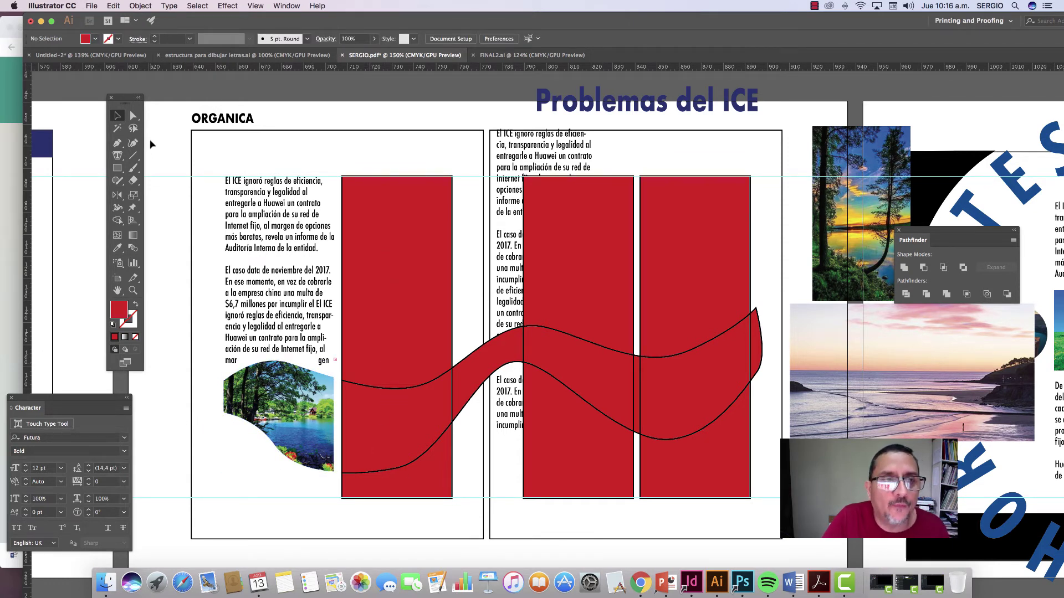
Step: Convert the second column's piece above the ribbon into an area type frame and paste the copied body text into it
left_click(133, 115)
left_click(401, 291)
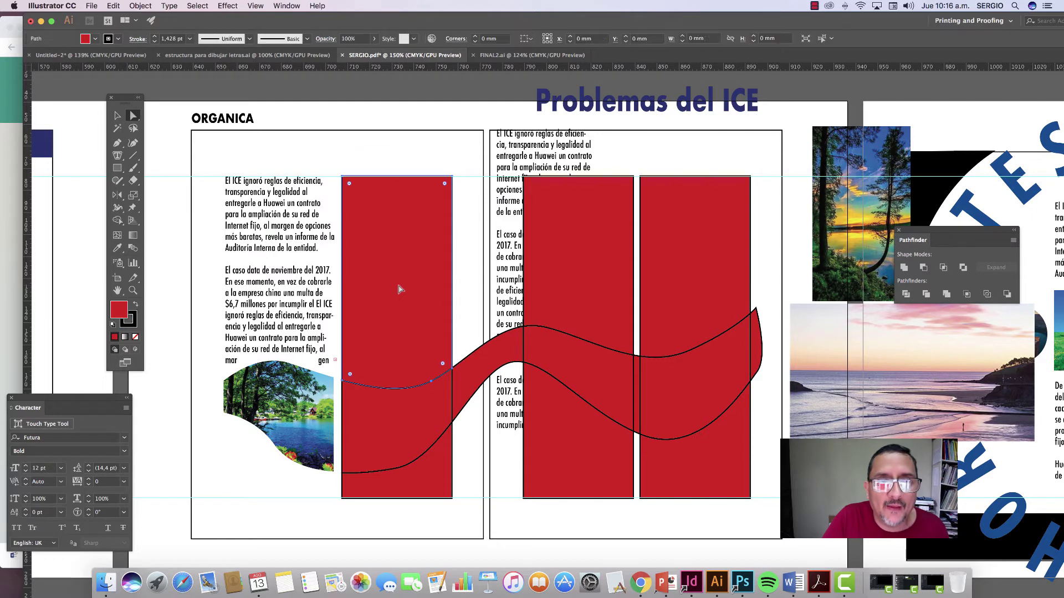
left_click(117, 155)
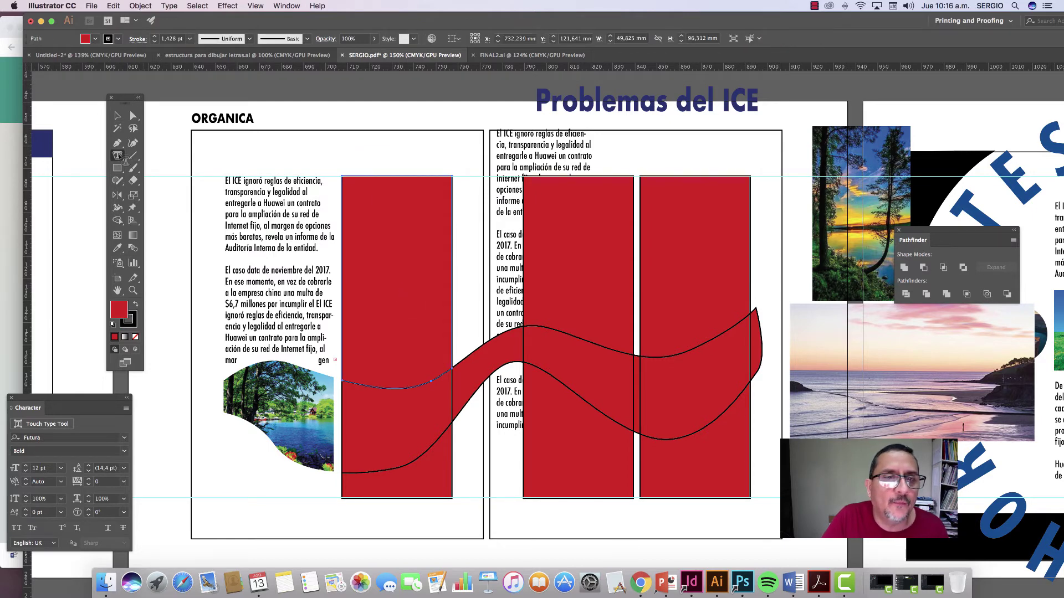
left_click(349, 183)
key("super+v")
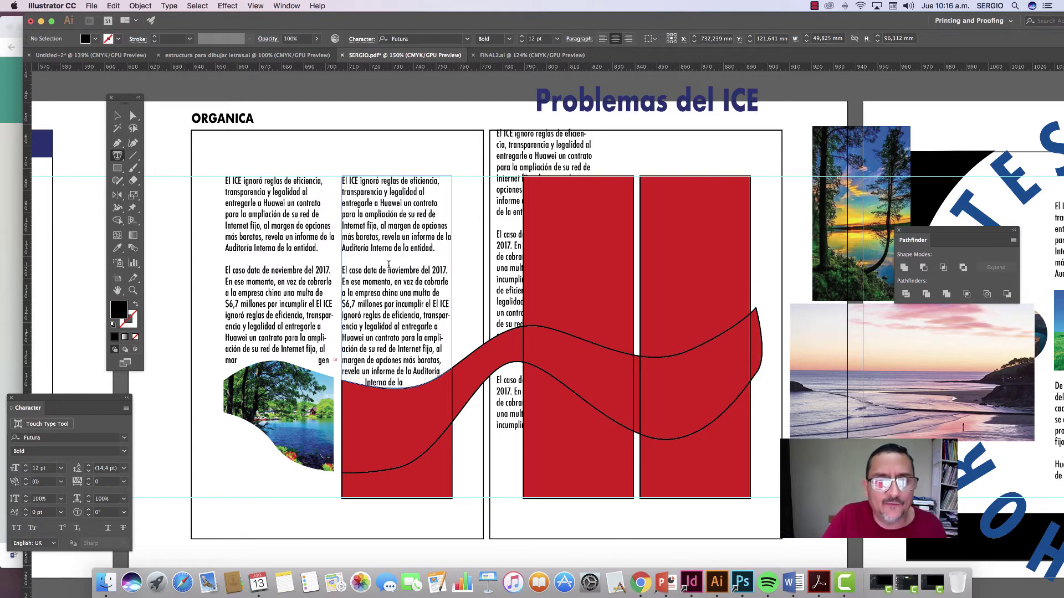
left_click(117, 115)
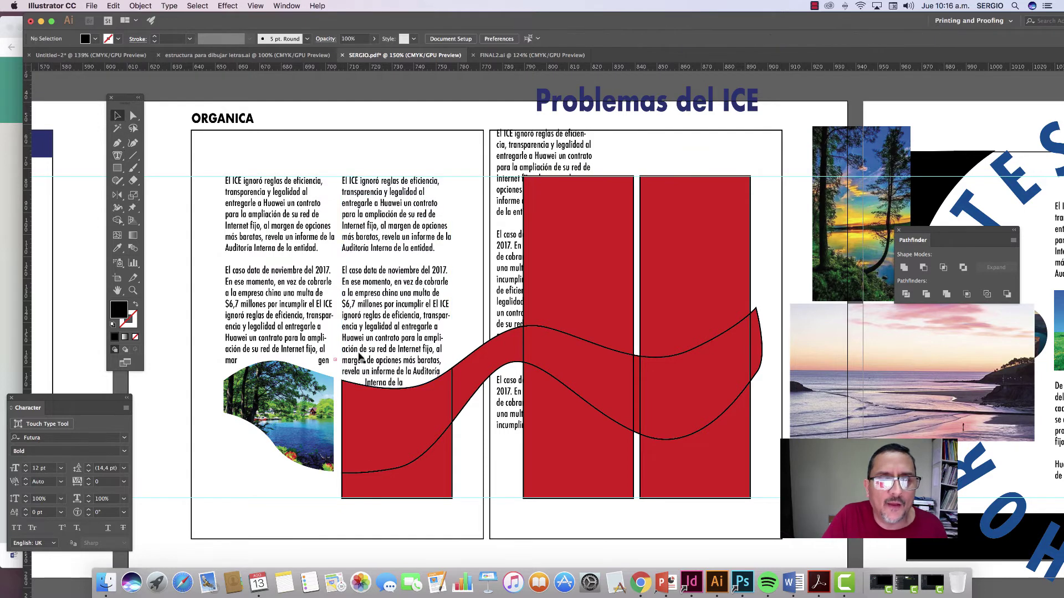
Step: Fill the second column's ribbon piece with yellow at magenta 31 and yellow 100, and remove its stroke
key("a")
left_click(389, 411)
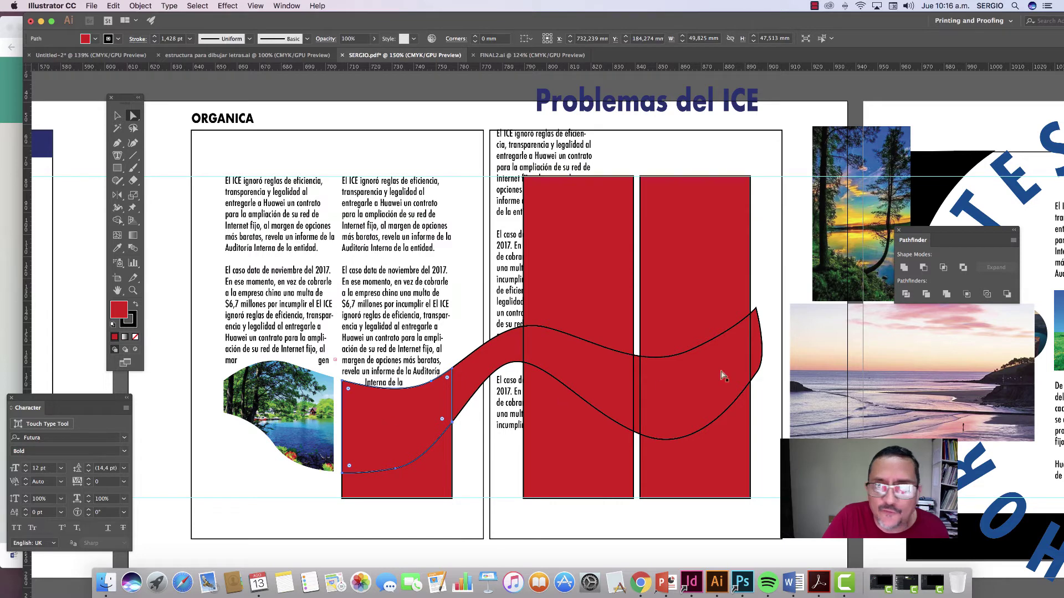
key("F6")
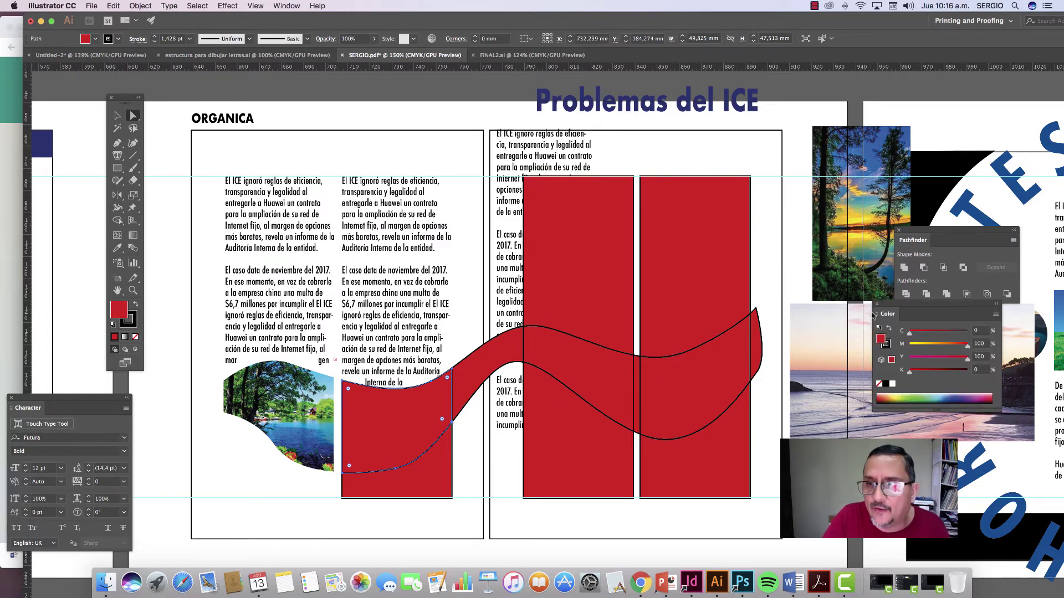
left_click(927, 344)
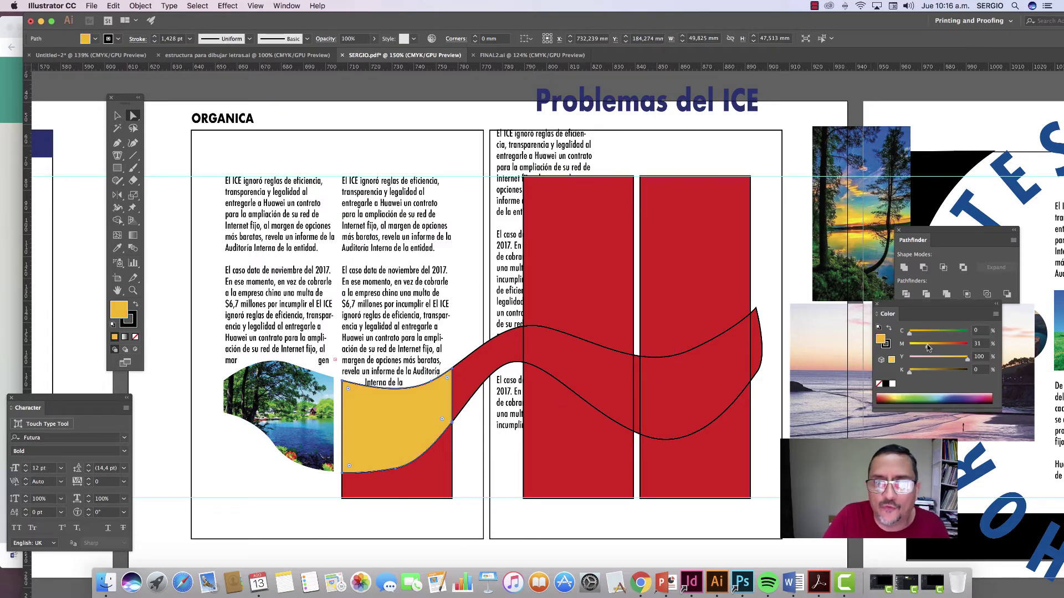
left_click(886, 347)
left_click(880, 385)
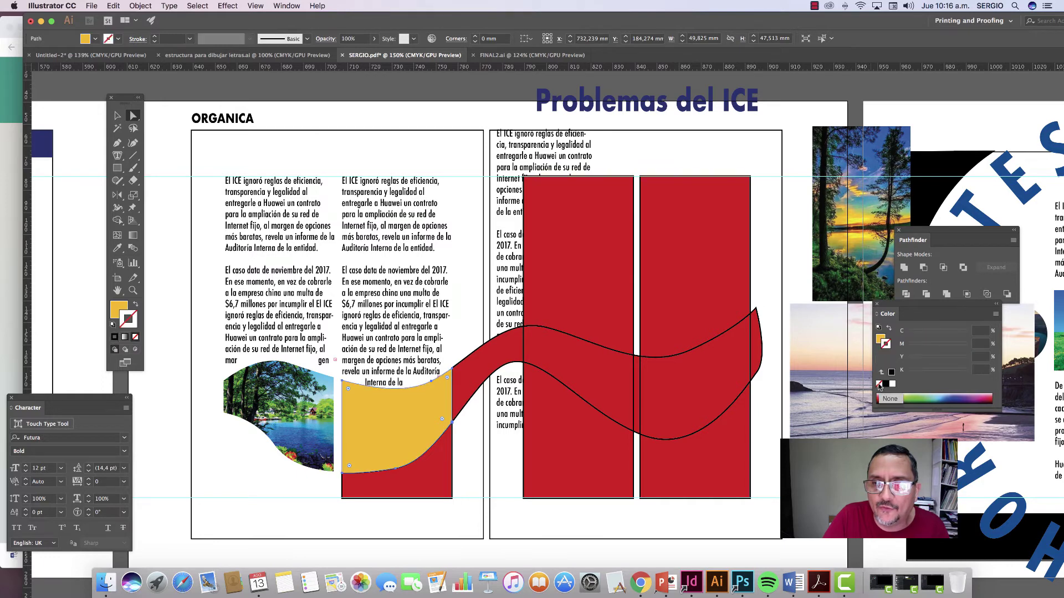
left_click(488, 500)
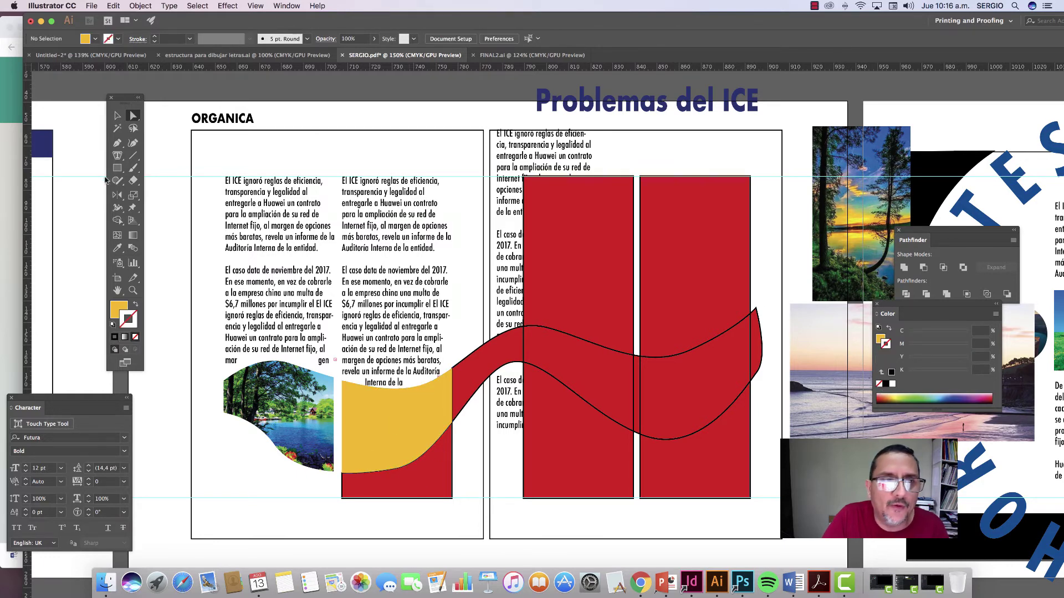
Step: Place a placeholder text frame of about 33.4 by 26.1 mm inside the yellow ribbon piece and center it there
left_click(117, 155)
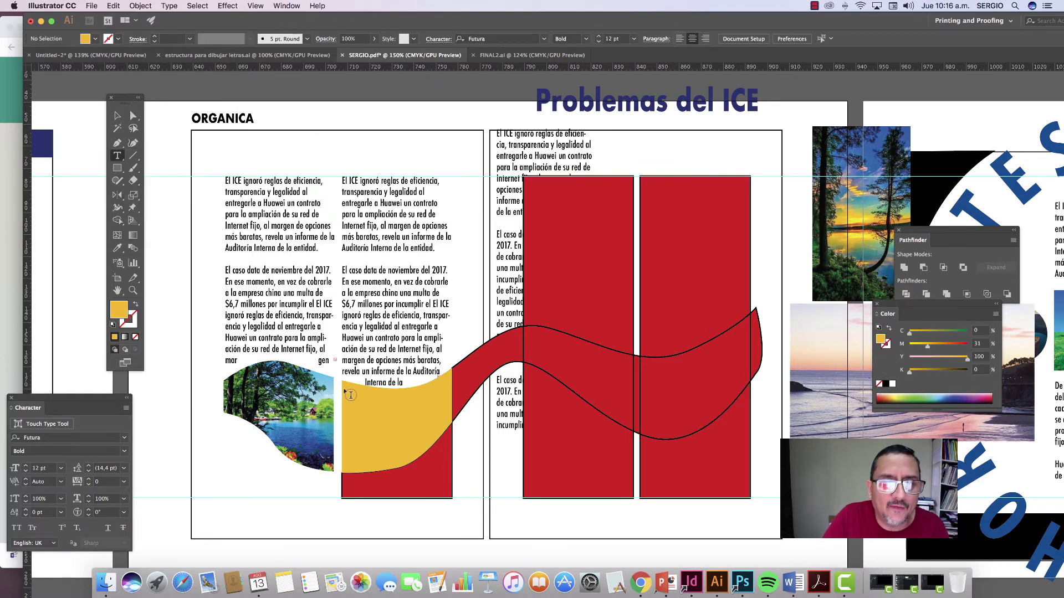
left_click_drag(350, 394, 425, 446)
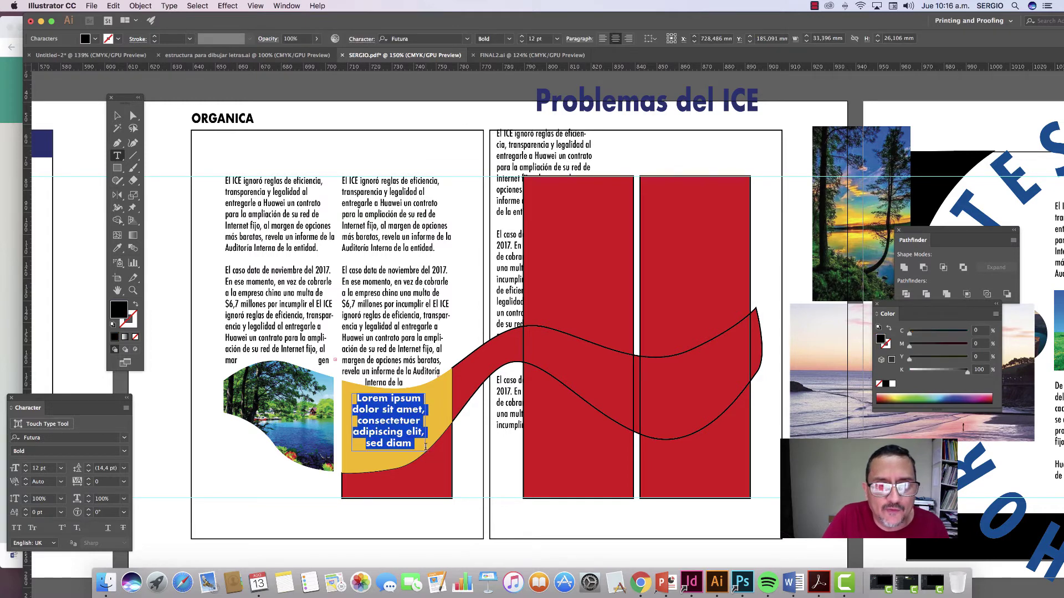
key("Escape")
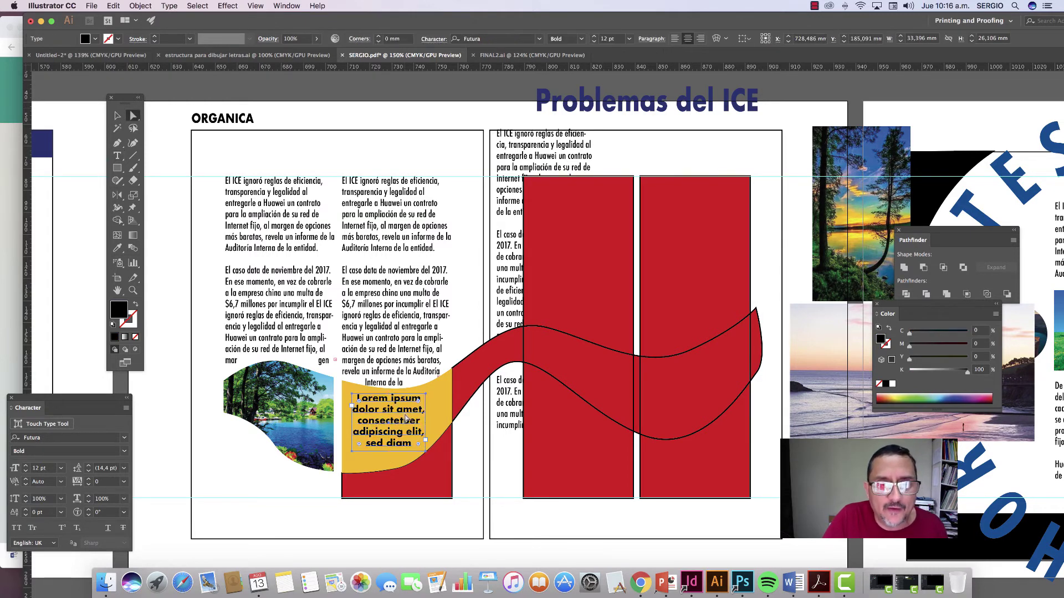
left_click_drag(407, 419, 410, 424)
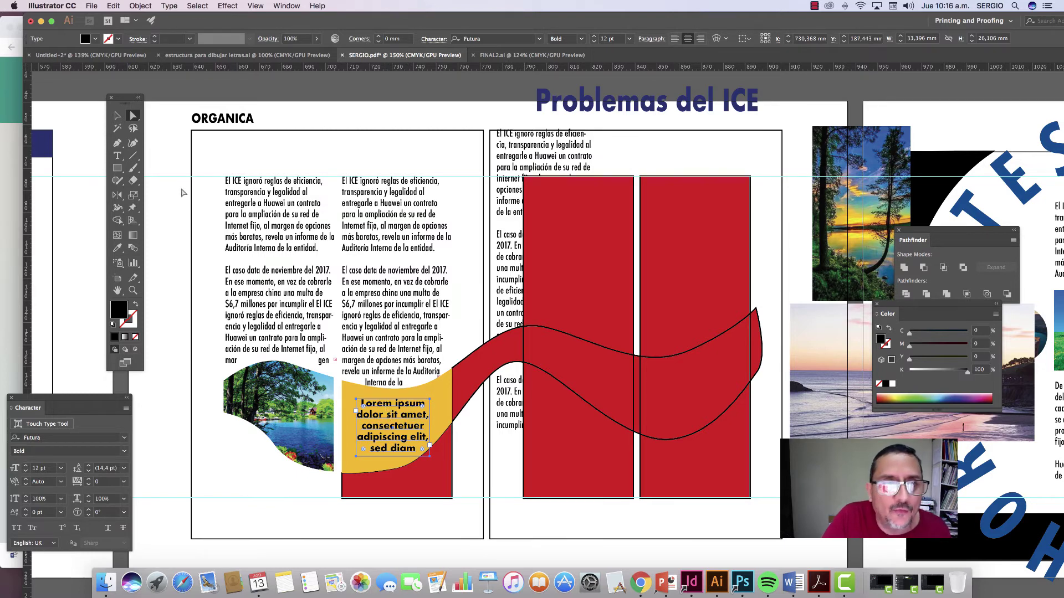
left_click(117, 115)
key("super+shift+a")
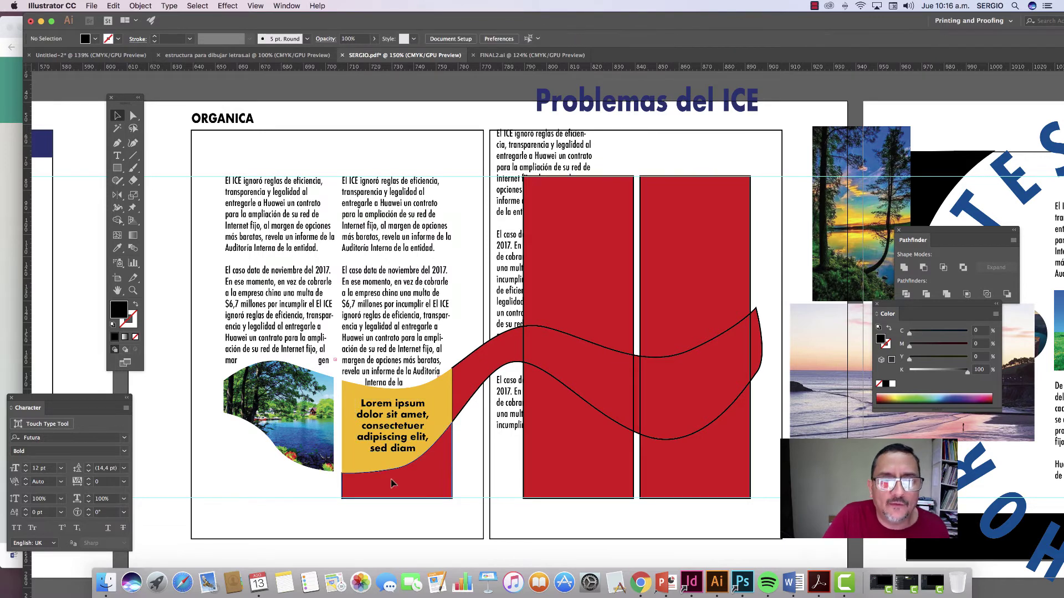
Step: Delete the second column's piece below the ribbon and the ribbon sliver between the second and third columns
left_click(392, 484)
key("Delete")
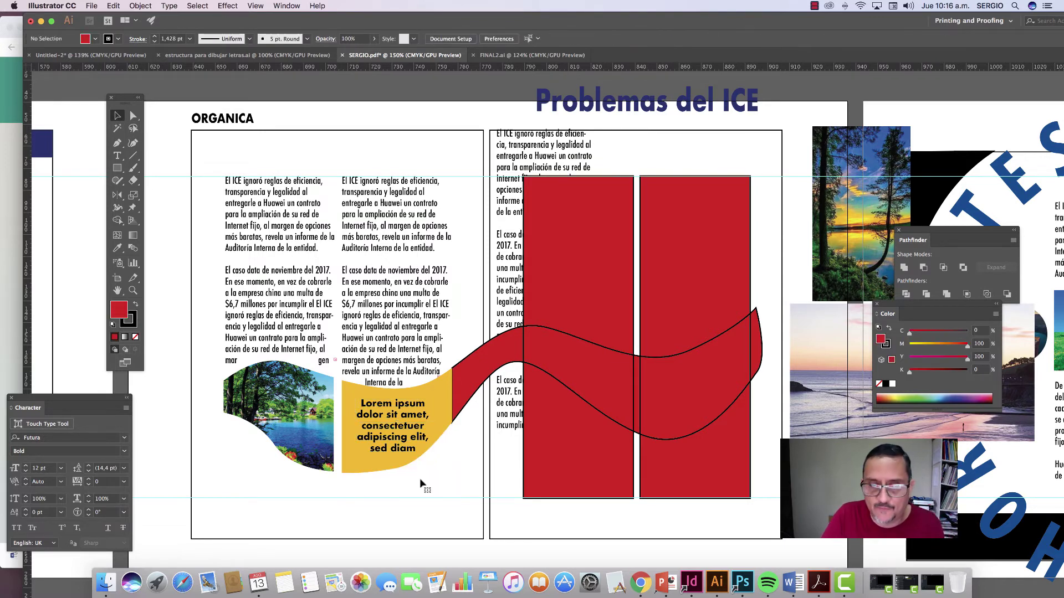
left_click(465, 387)
key("Delete")
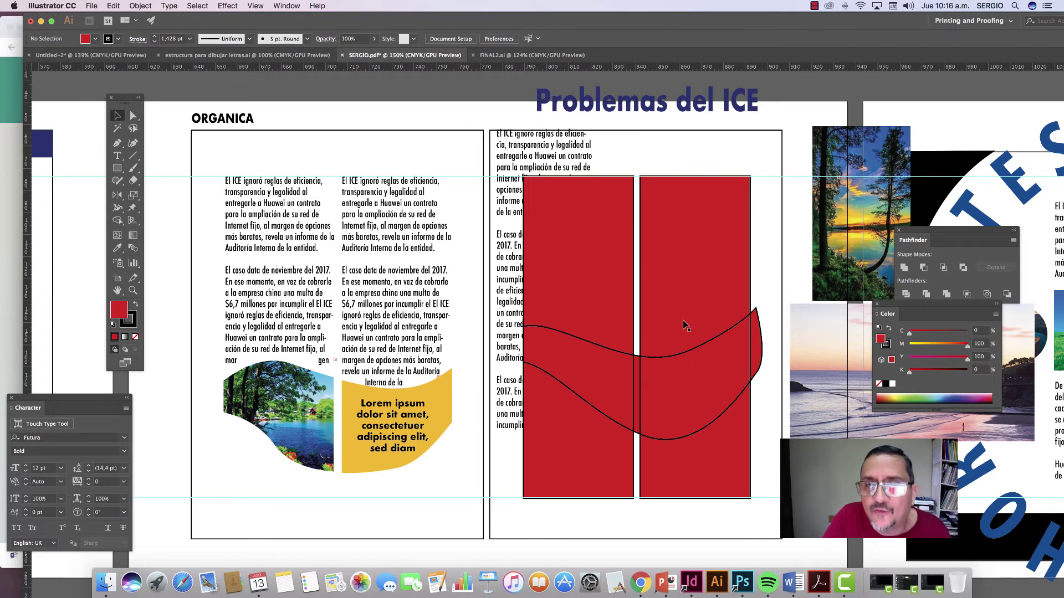
Step: Place the sunset lake photo behind the third column's upper piece, scale it to about 55.7 by 86.9 mm, and mask it with that shape
left_click(133, 116)
left_click(537, 232)
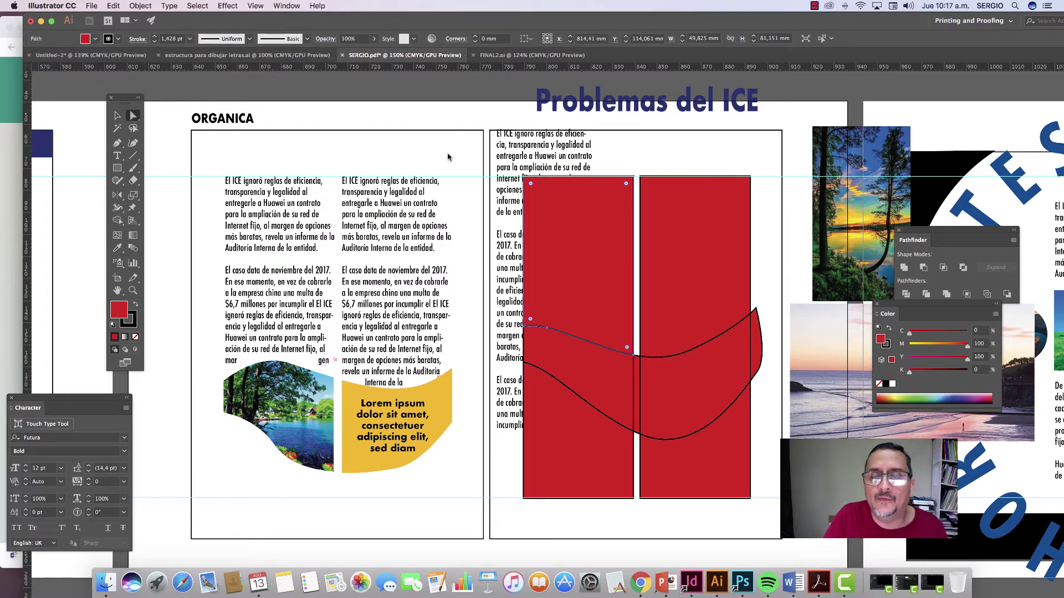
left_click(117, 112)
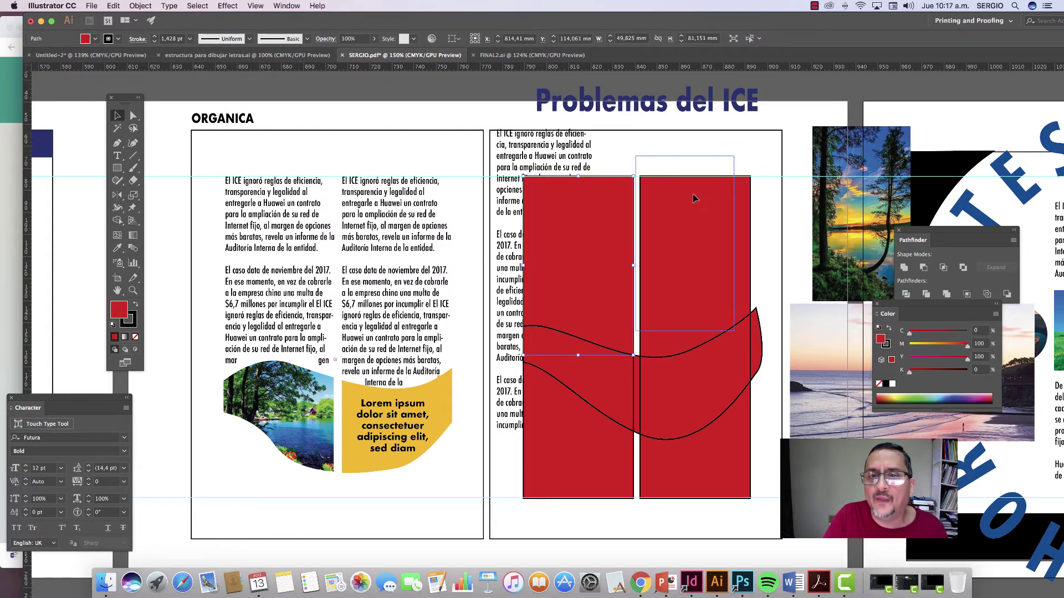
key("ctrl+b")
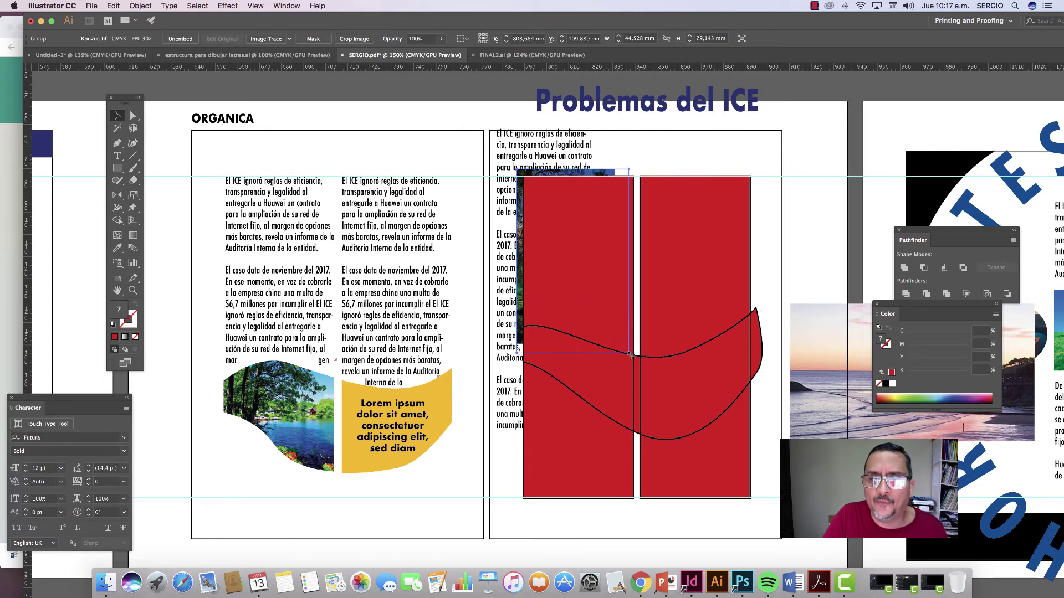
left_click_drag(635, 357, 640, 363)
left_click(588, 319, "shift")
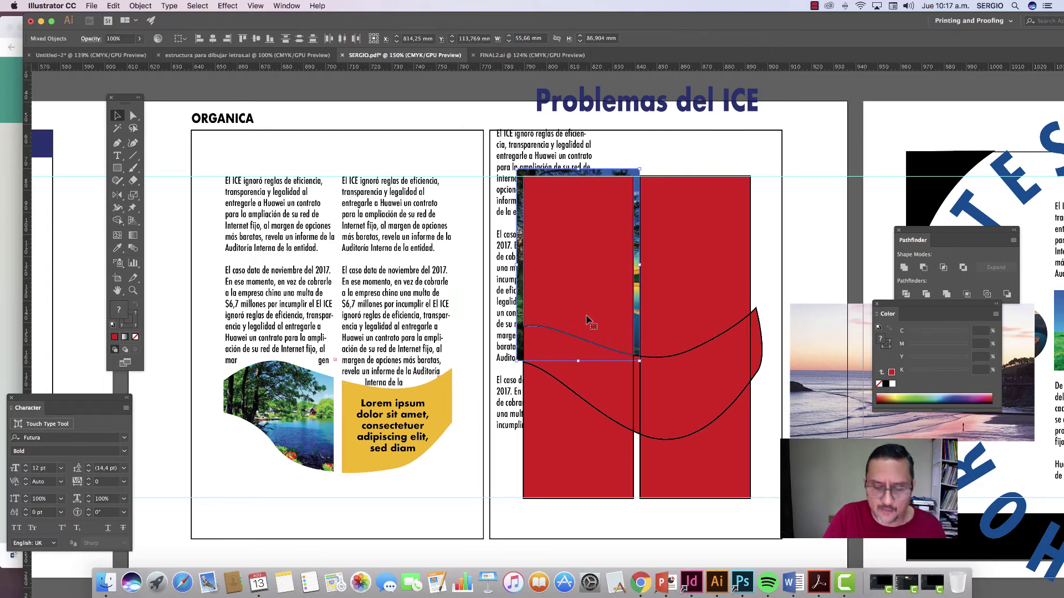
key("ctrl+7")
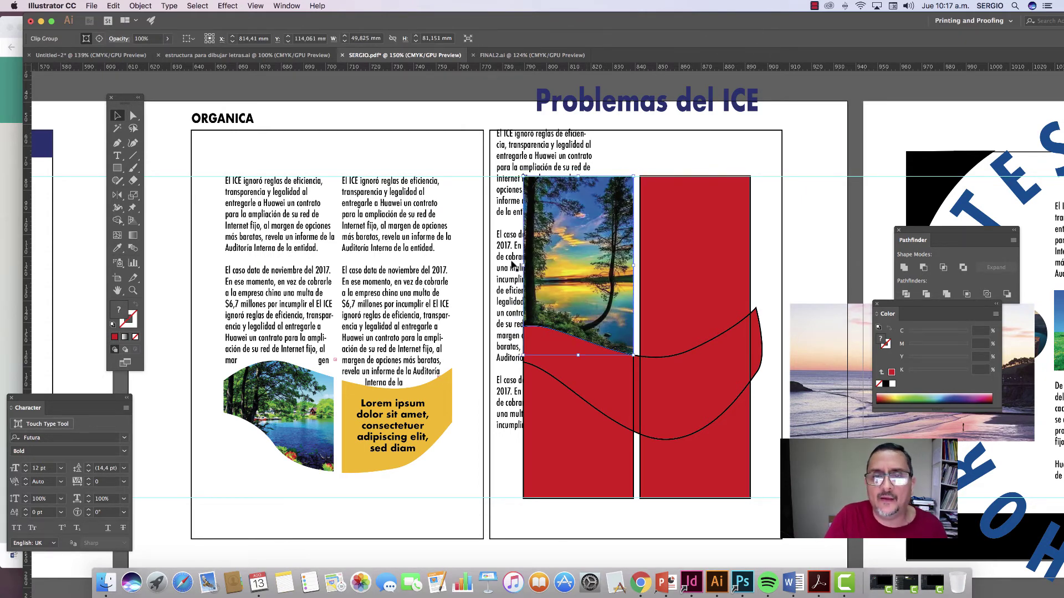
Step: Move the loose body text block past the right page's outer edge and fill the third column's ribbon piece with black
left_click_drag(512, 265, 793, 249)
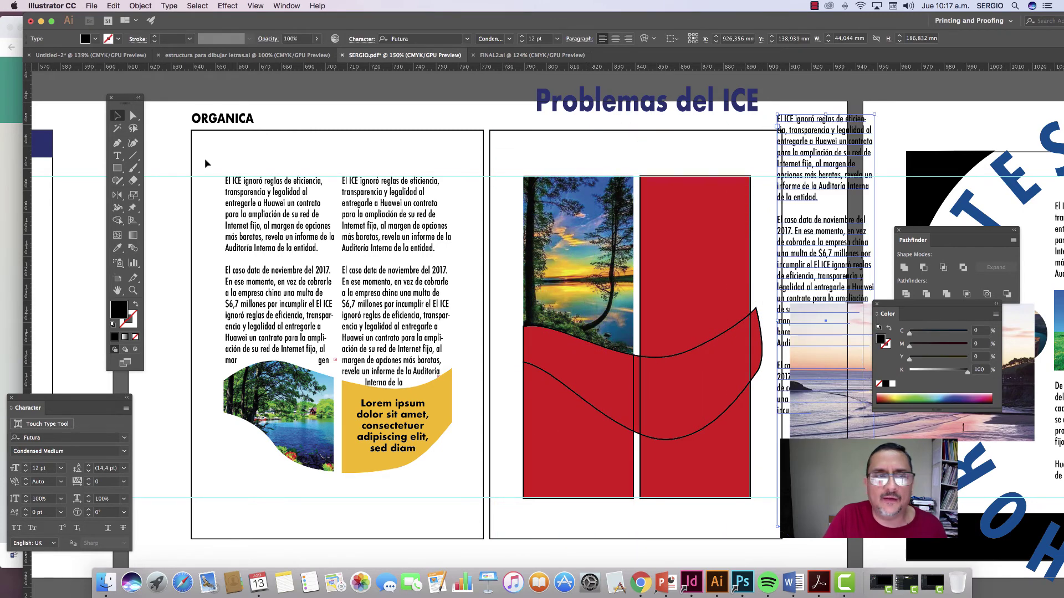
left_click(133, 115)
left_click(496, 235)
left_click(566, 367)
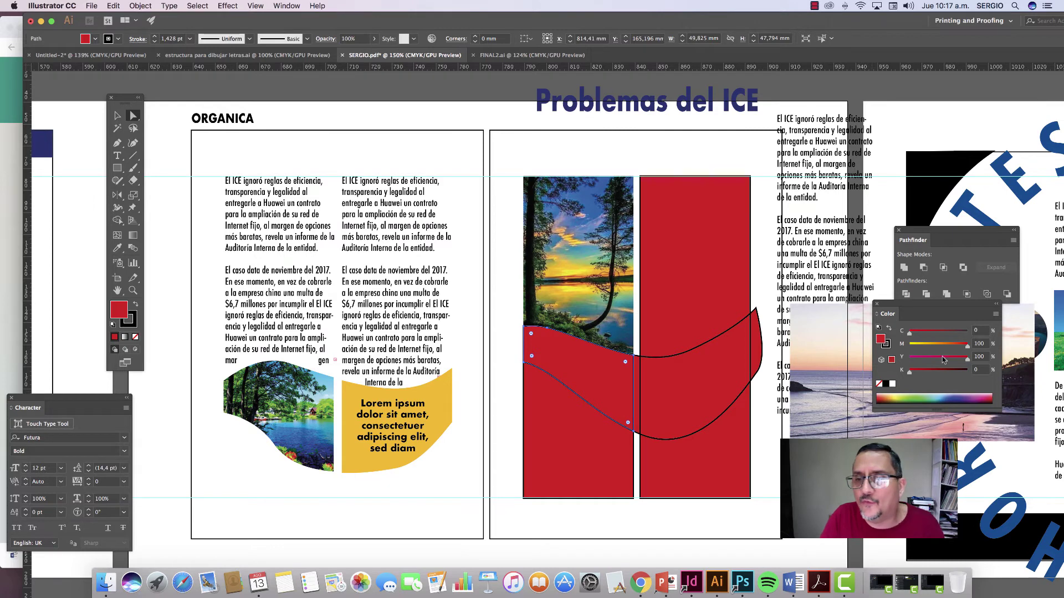
left_click(885, 384)
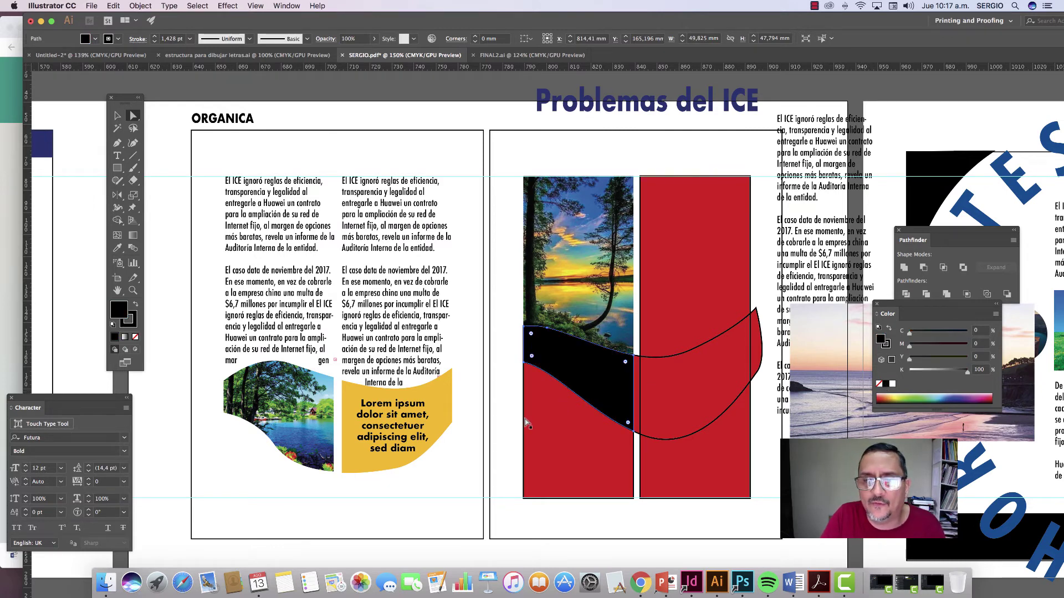
Step: Convert the third column's piece below the ribbon into an area type frame and fill it with the copied body text
left_click(551, 432)
left_click_drag(117, 156, 167, 168)
left_click(528, 381)
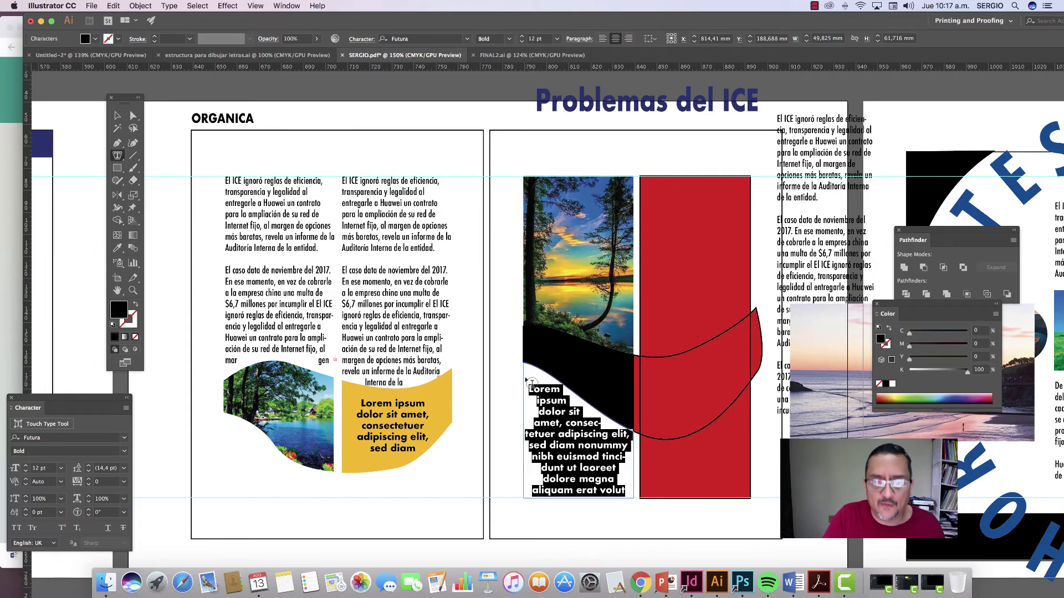
type("El ICE ignoró reglas de eficiencia, transparencia y legalidad al entregarle a Huawei un contrato para la ampliación de su red de Internet fijo, al margen de opciones más baratas, revela un informe de la Auditoría Interna de la entidad.")
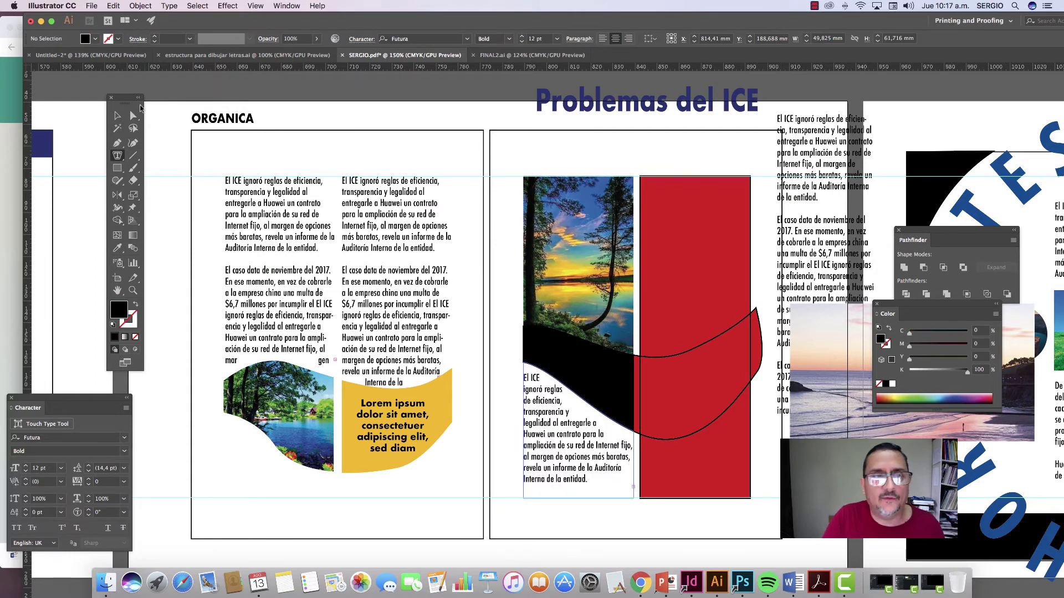
key("Escape")
Step: Nudge the masked sunset photo upward to leave a thin white gap above the black ribbon piece
key("super+shift+a")
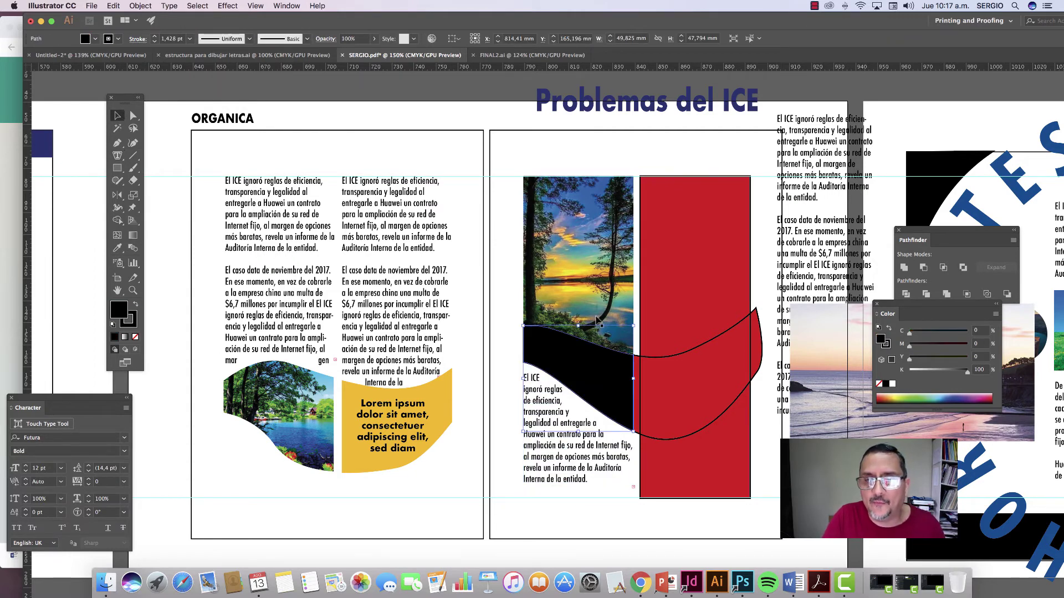
left_click(585, 349)
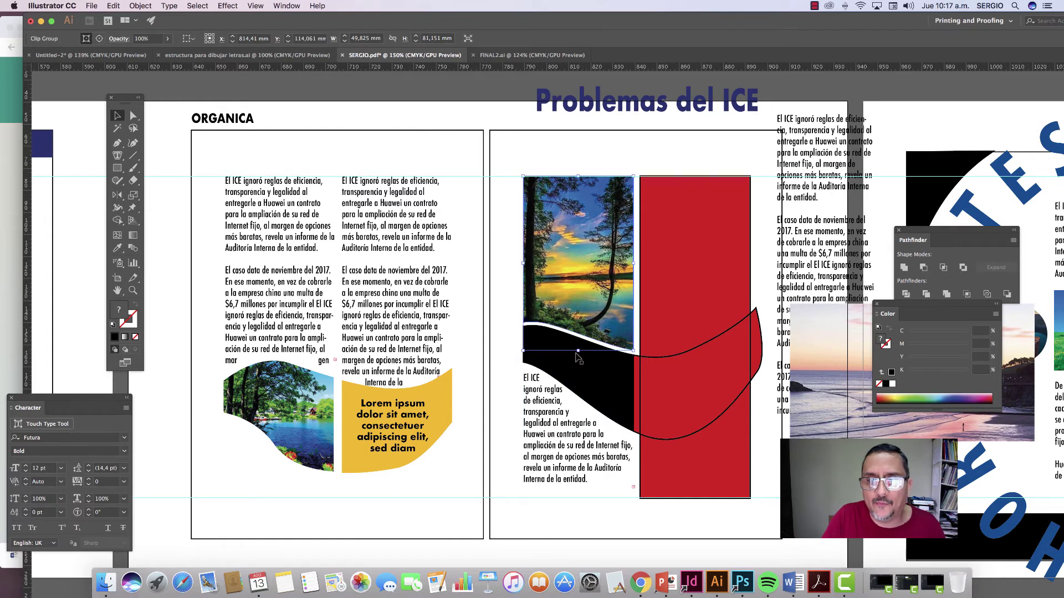
left_click(504, 337)
Step: Divide the fourth column with the wavy ribbon and add a bold, centred Lorem ipsum text frame inside its bottom piece
left_click(642, 395)
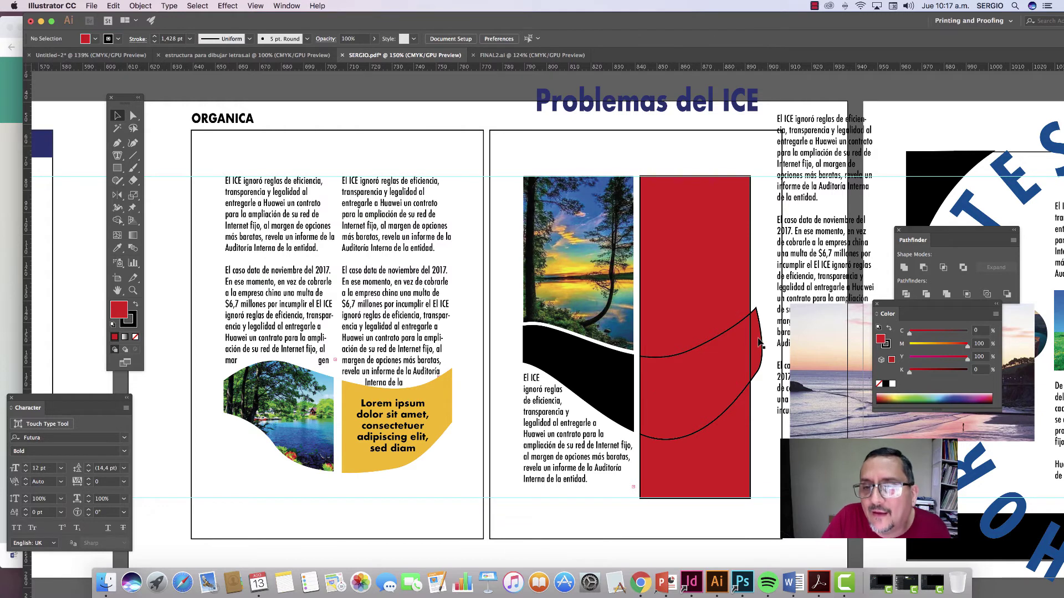
left_click(696, 452)
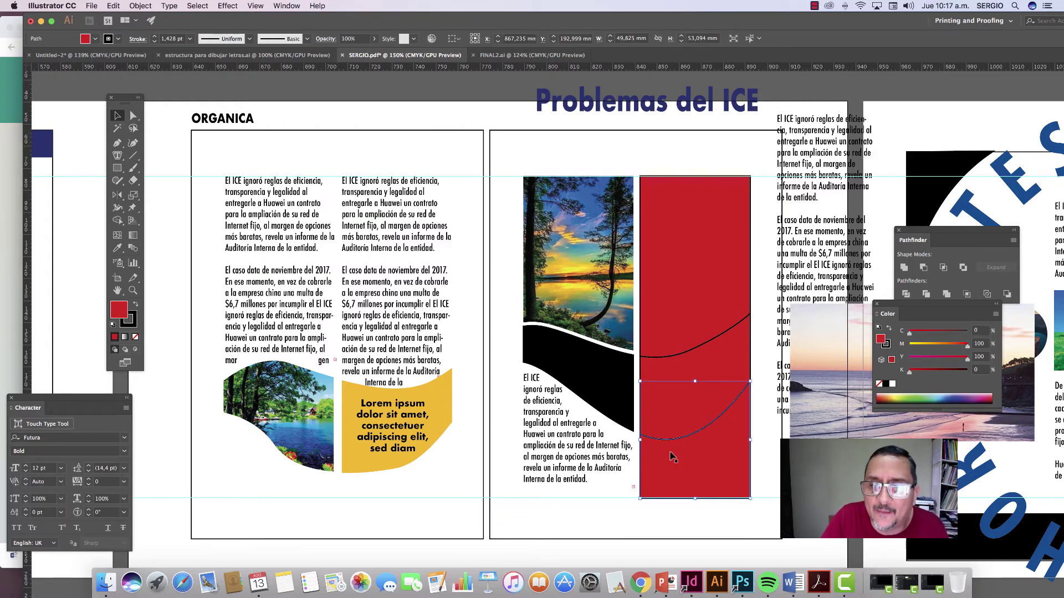
left_click(121, 158)
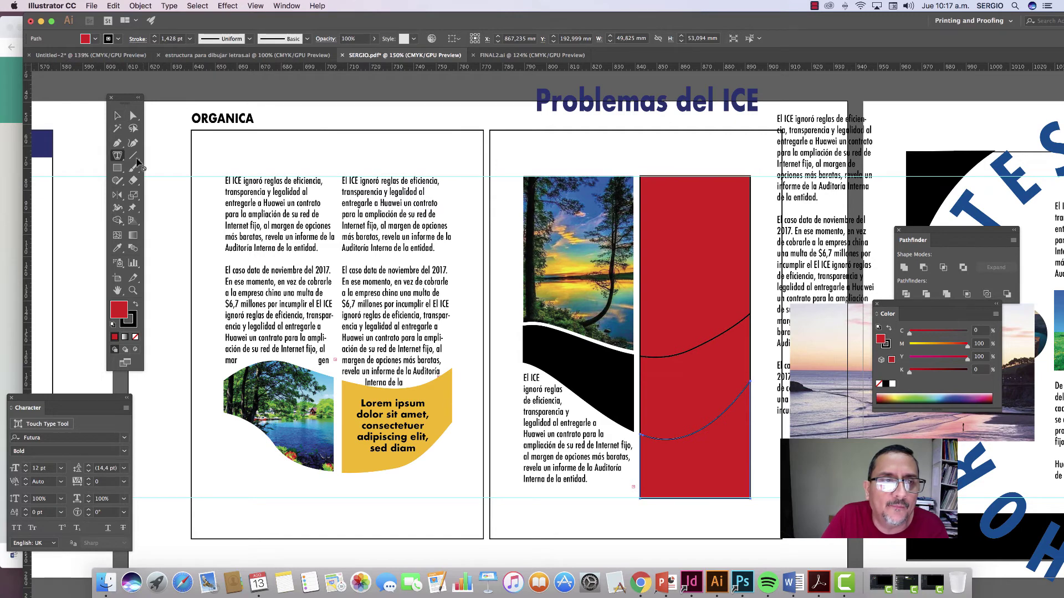
left_click_drag(122, 159, 149, 157)
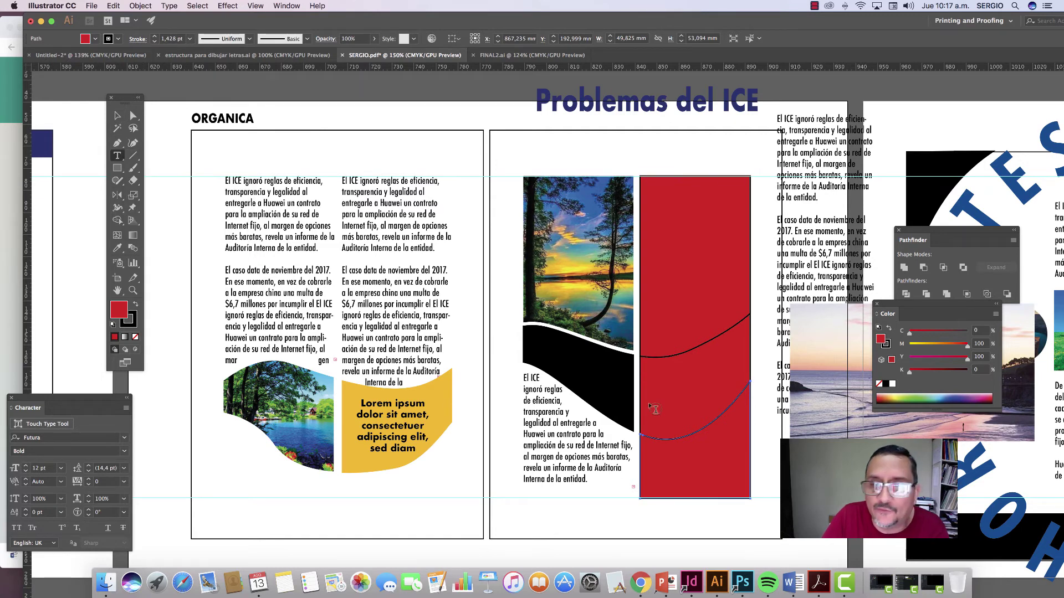
left_click_drag(650, 447, 742, 492)
left_click(117, 114)
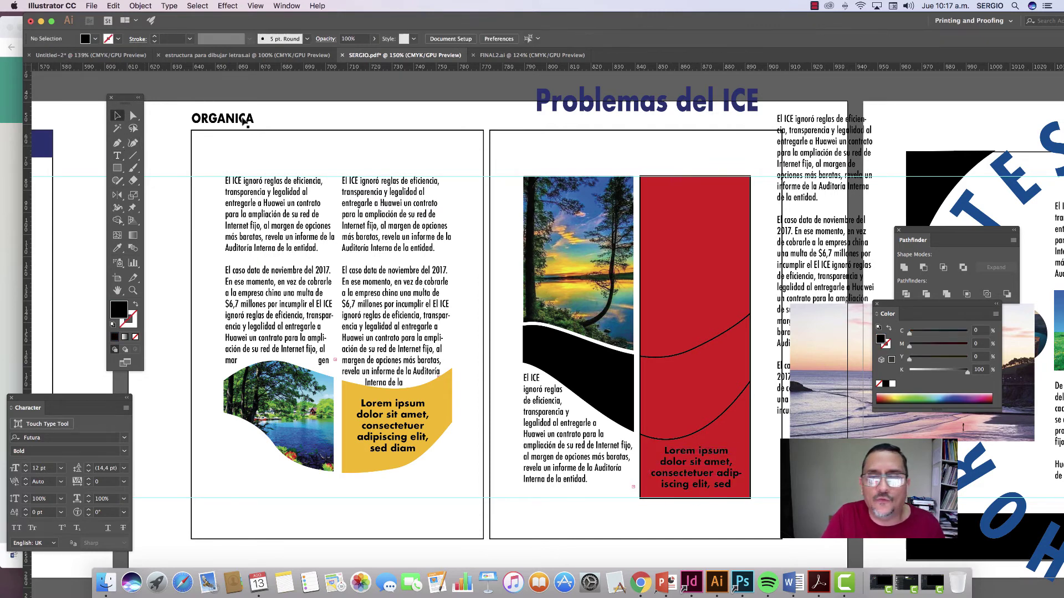
Step: Remove the fill from the fourth column's ribbon piece
left_click(707, 400)
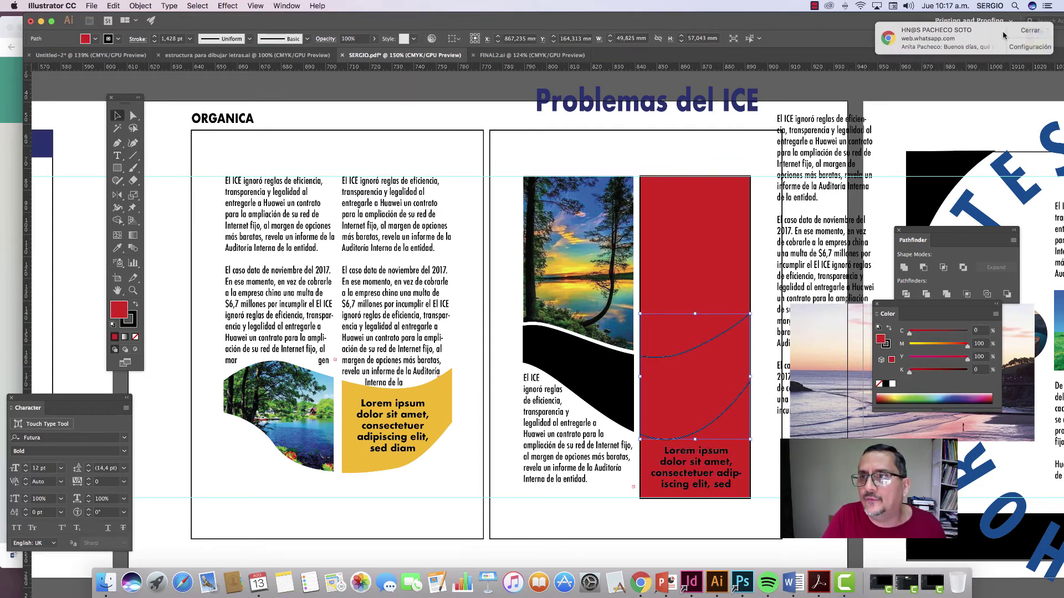
left_click(922, 394)
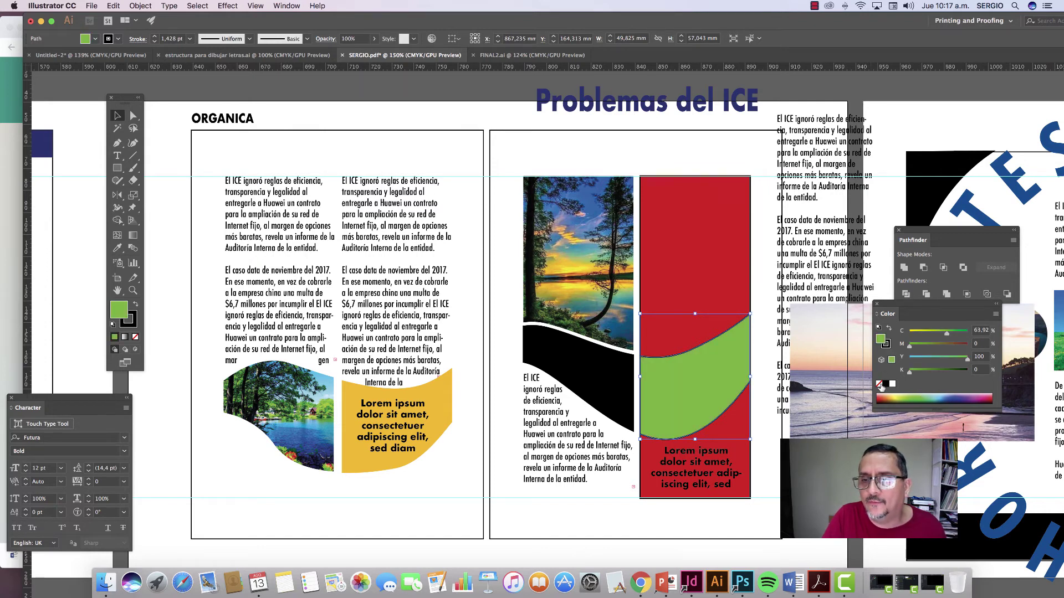
left_click(880, 384)
Step: Convert the fourth column's upper piece into an area type frame and fill it with the copied body text
left_click(726, 291)
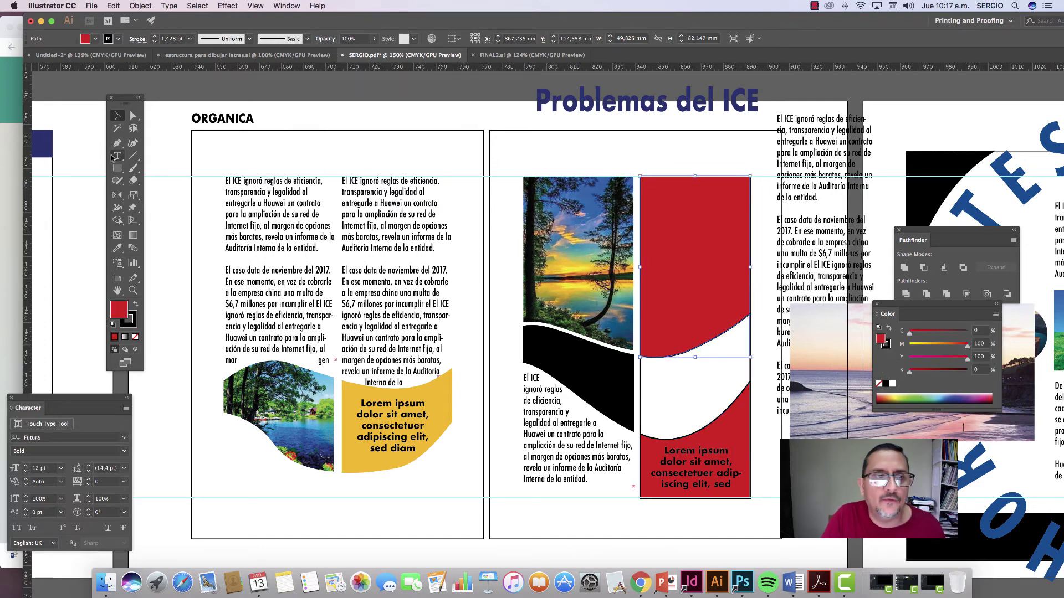
left_click_drag(113, 158, 155, 168)
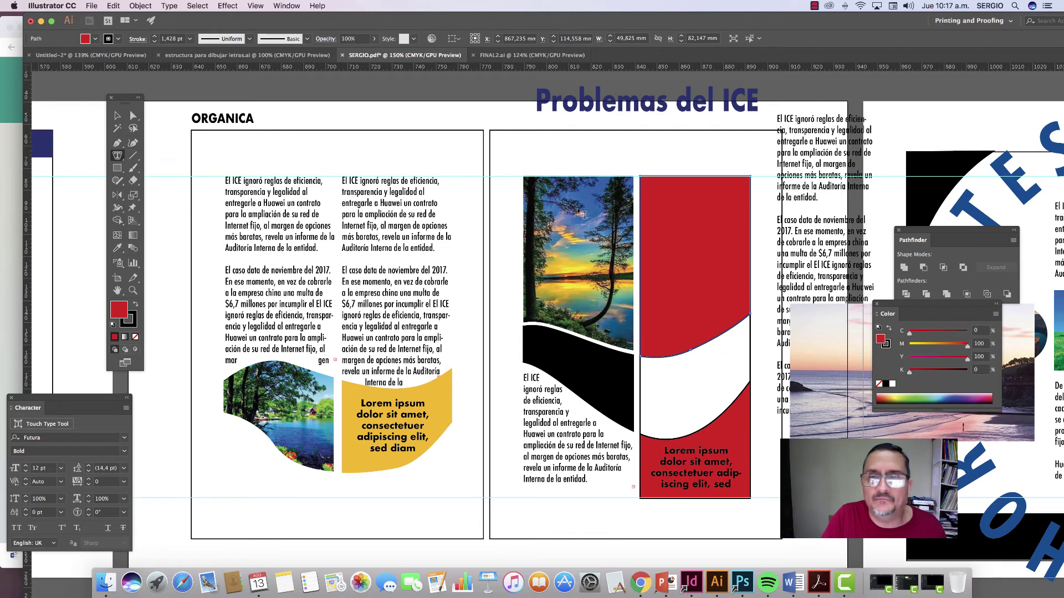
left_click(646, 186)
key("cmd+v")
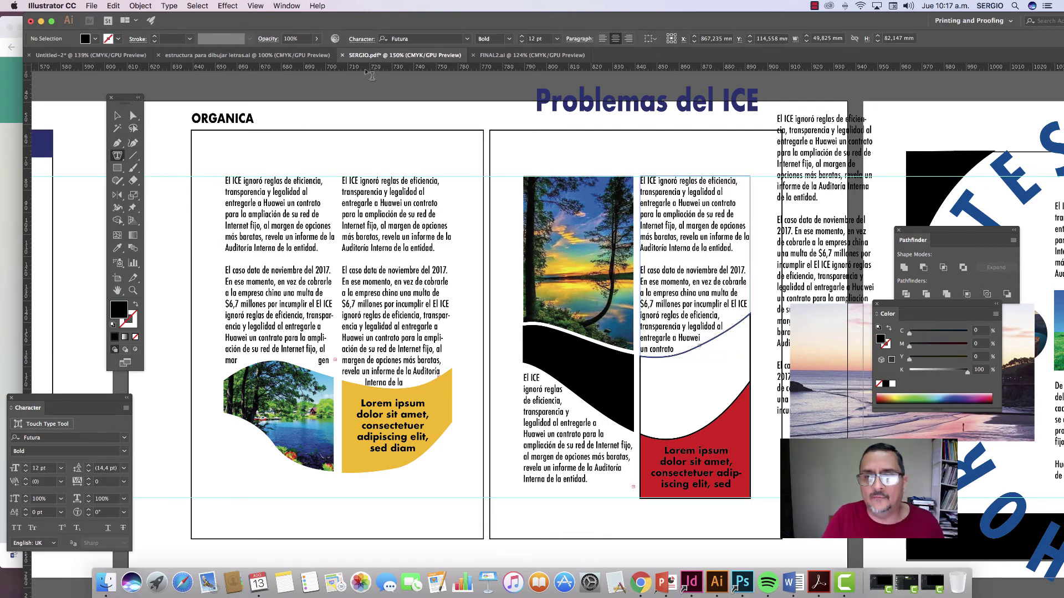
left_click(117, 115)
key("cmd+shift+a")
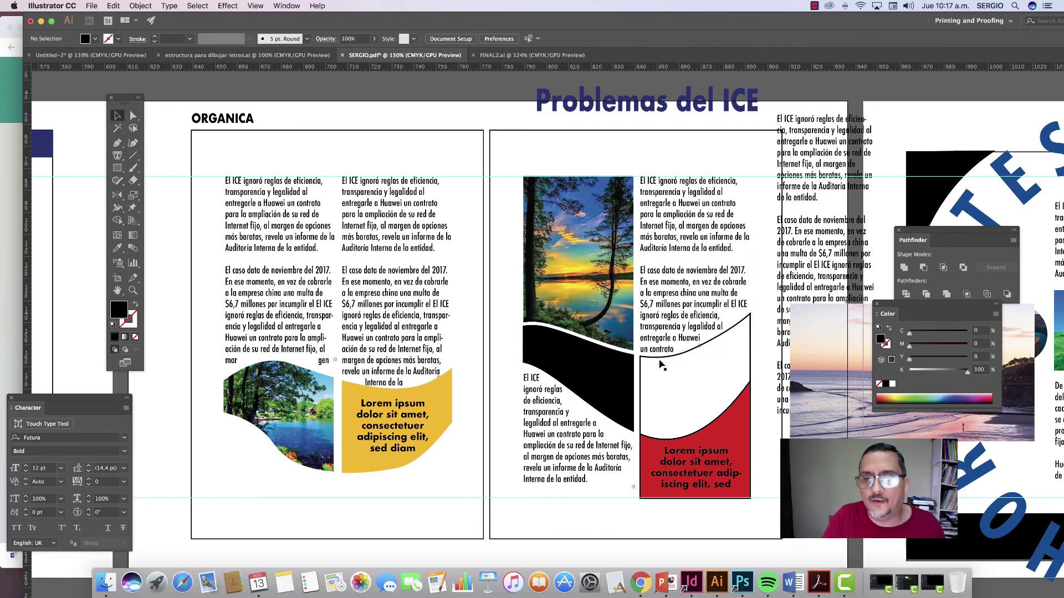
Step: Place the beach sunset photo behind the fourth column's ribbon piece and mask it with that shape
left_click(660, 364)
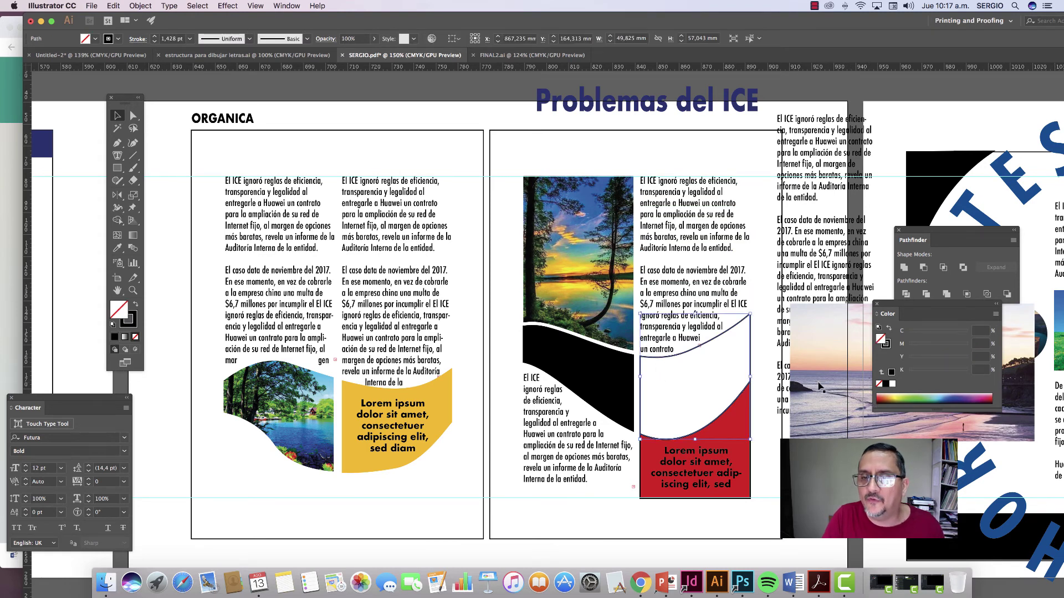
left_click_drag(827, 385, 639, 393)
left_click(667, 362, "shift")
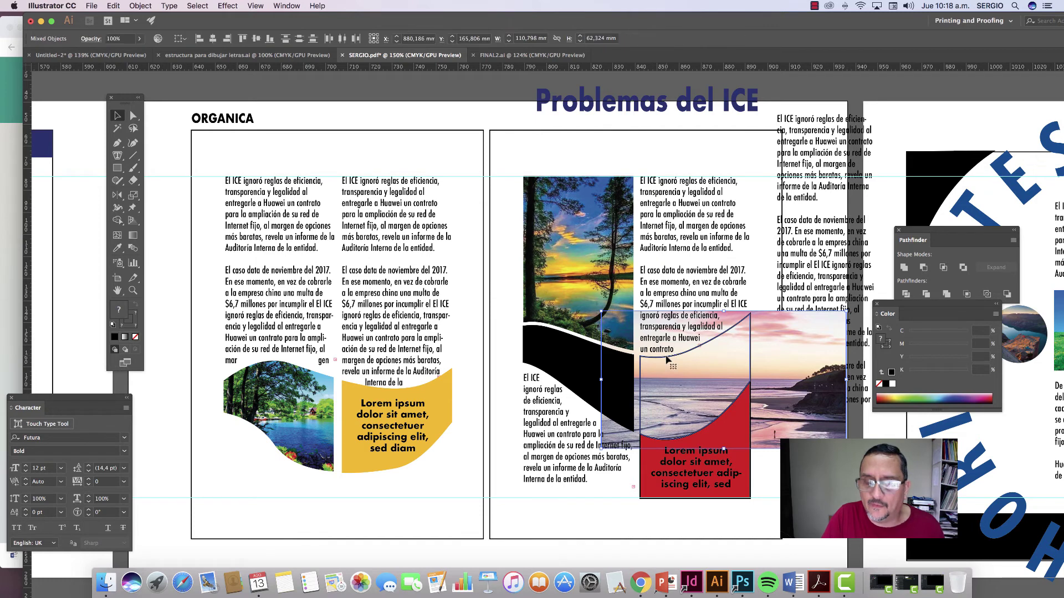
key("cmd+7")
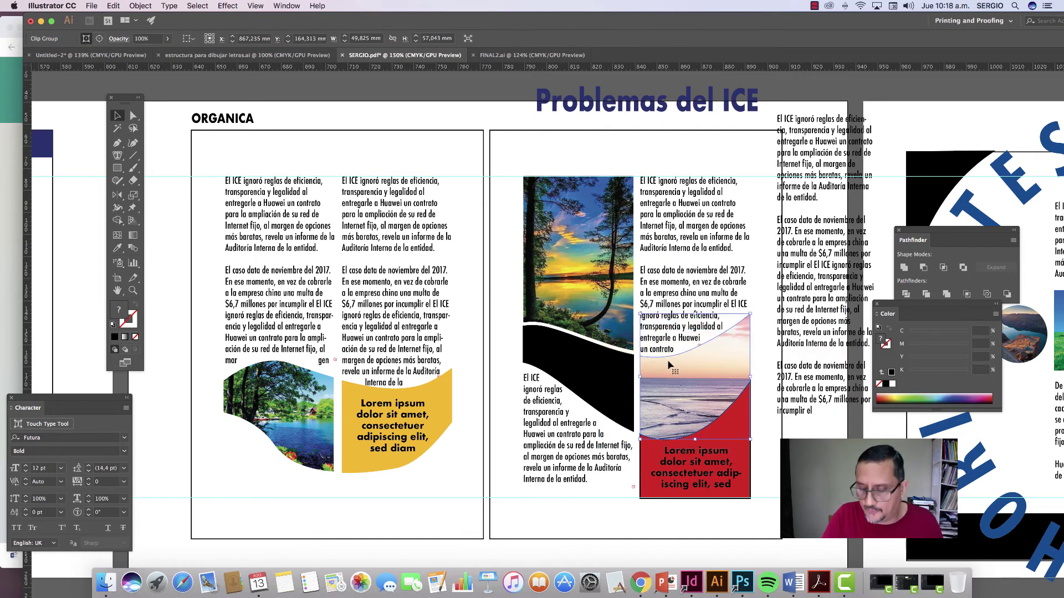
Step: Remove the outline from the fourth column's red bottom piece and delete the loose body text block beside the right page
left_click(743, 430)
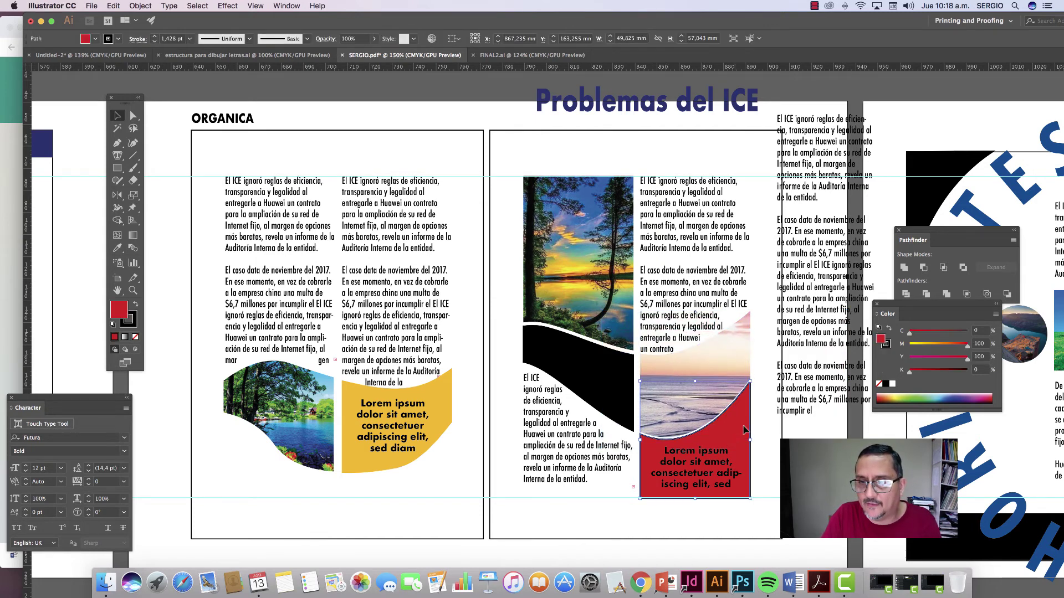
left_click(838, 351)
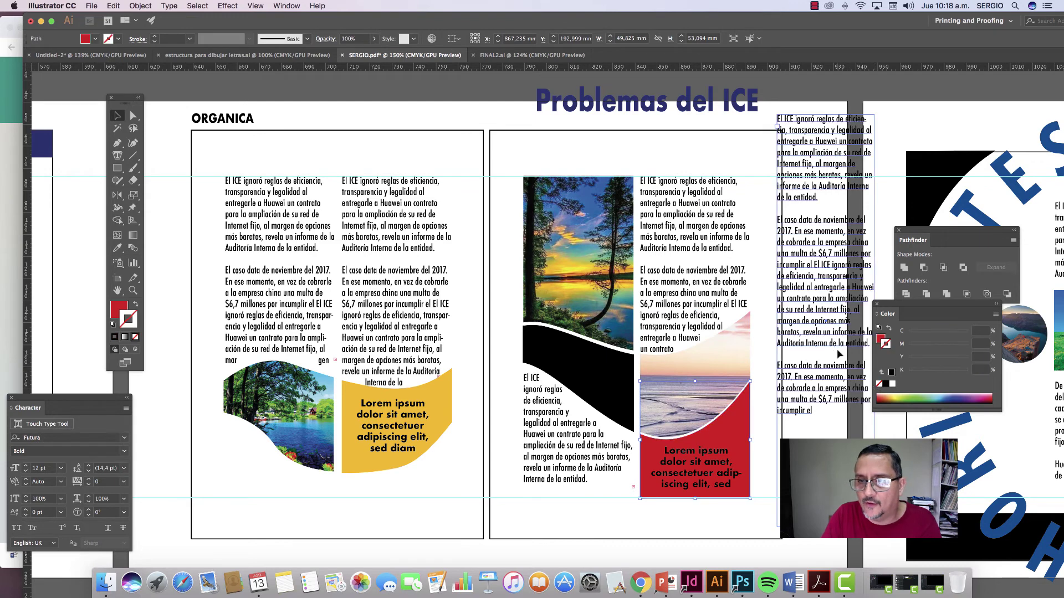
key("Delete")
Step: Lower the top edge of the first two columns' text frames and move the title "Problemas del ICE" into the space above them
left_click(680, 114)
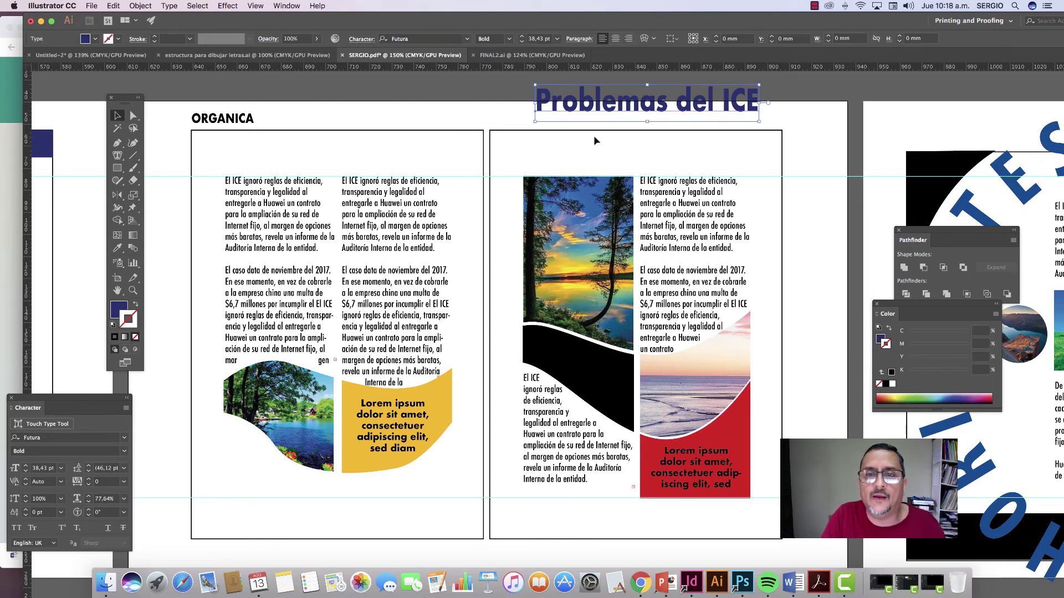
left_click(779, 346)
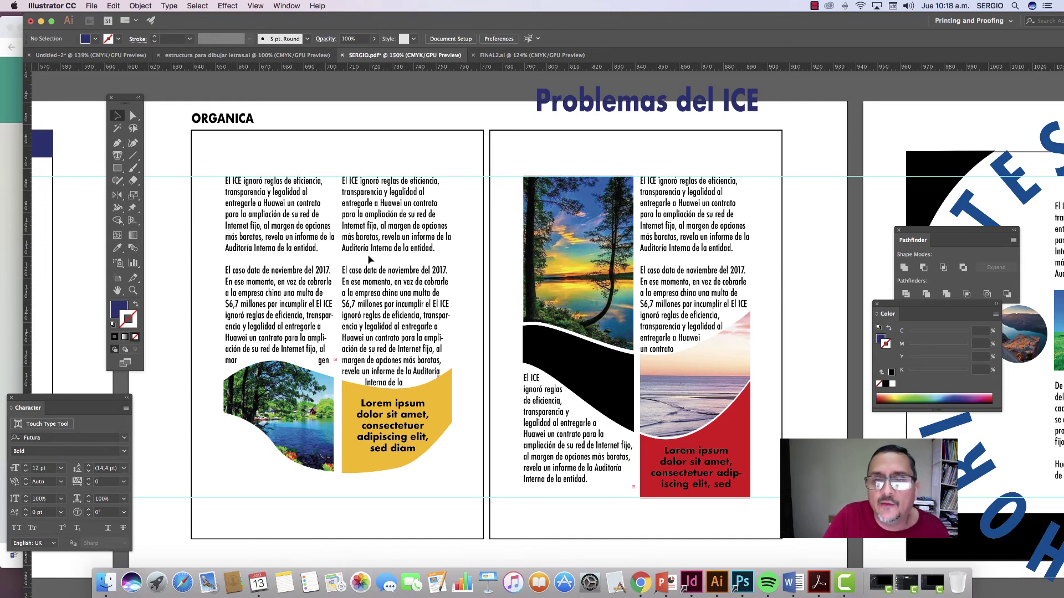
left_click(375, 190)
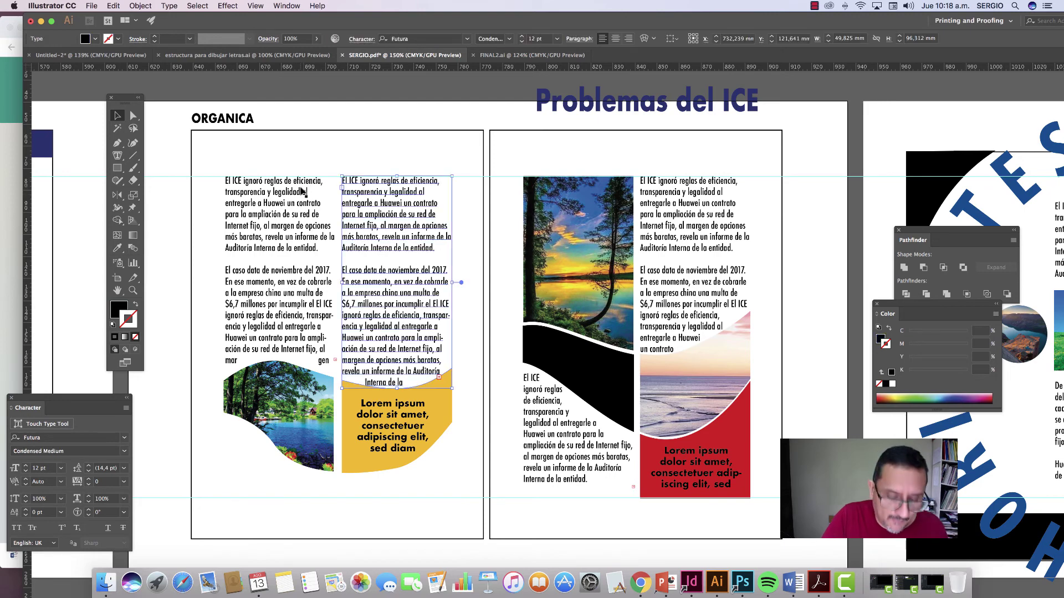
left_click(304, 191, "shift")
left_click_drag(339, 176, 339, 211)
left_click_drag(574, 116, 261, 207)
left_click(475, 137)
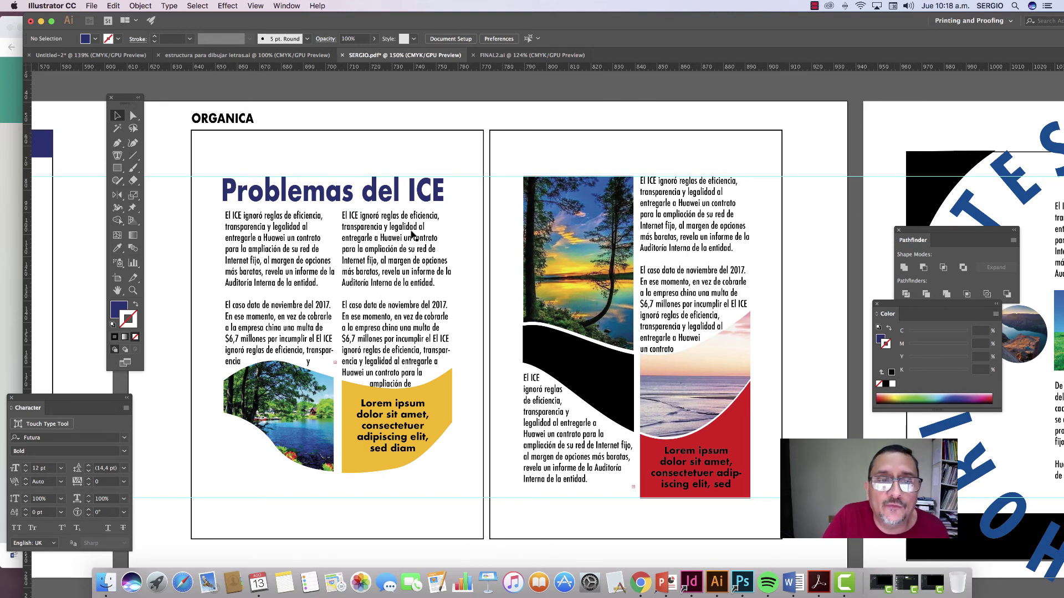
Step: Draw a closed wavy band across the top of the left page with the Pen tool and fill it with green (C 83.92, M 16.86, Y 100, K 5.49)
left_click(117, 143)
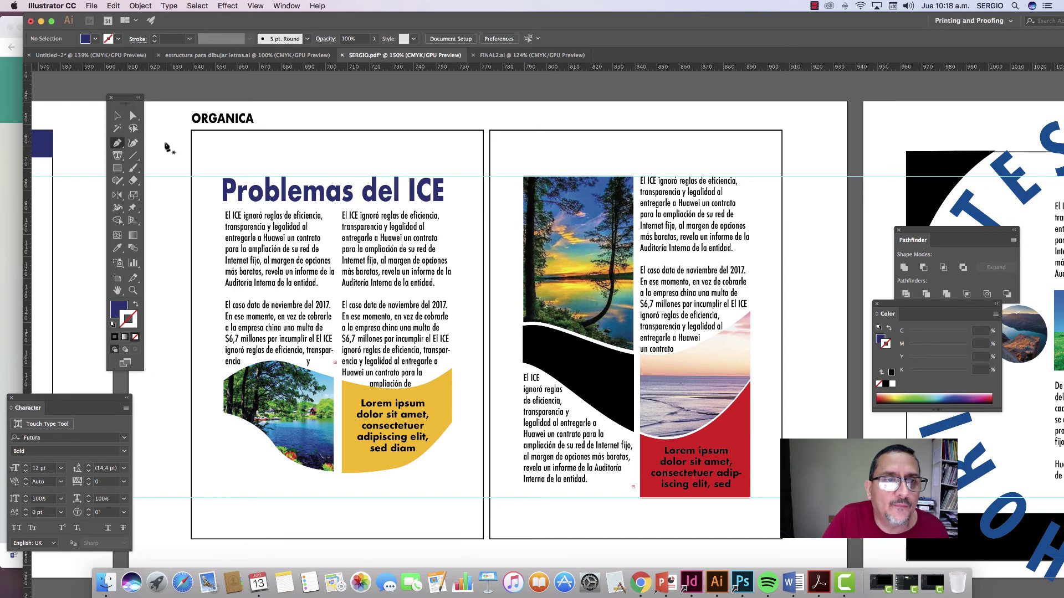
left_click(191, 131)
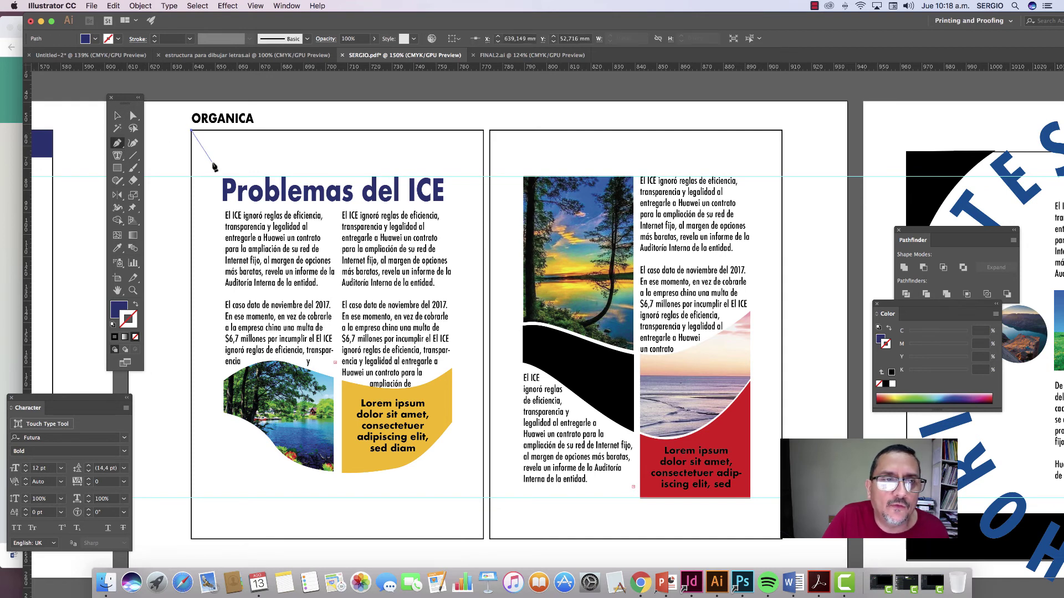
left_click_drag(220, 164, 247, 162)
left_click_drag(326, 141, 356, 159)
left_click_drag(433, 162, 484, 140)
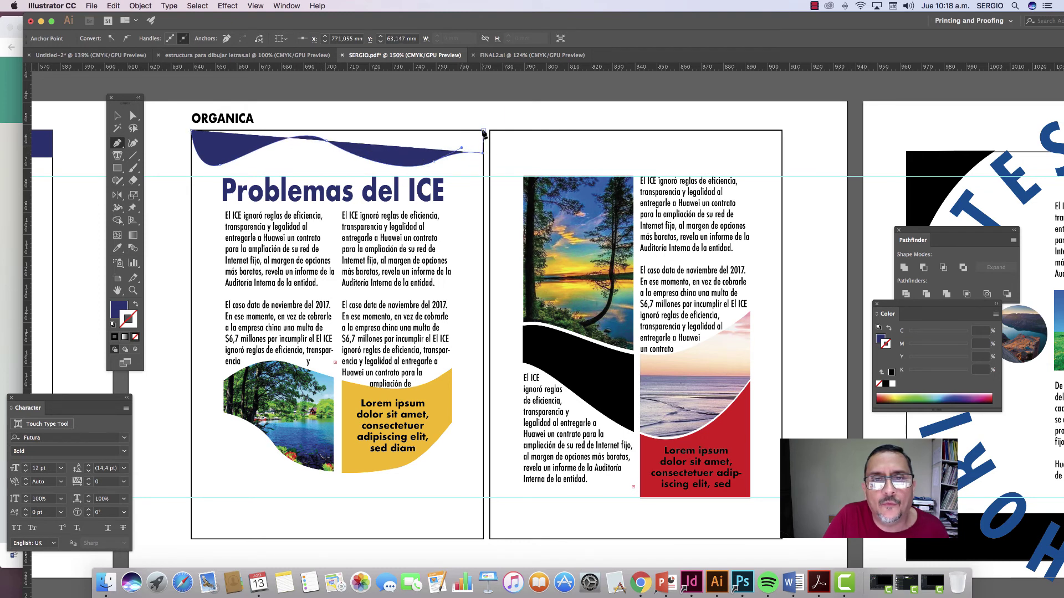
left_click(483, 132)
left_click(192, 130)
left_click(117, 115)
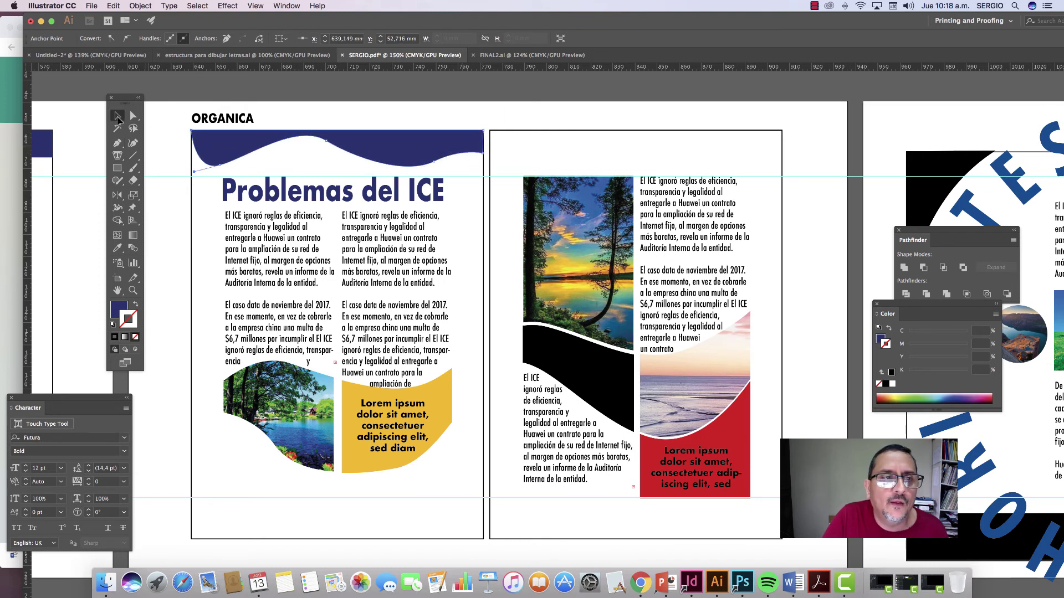
left_click(912, 397)
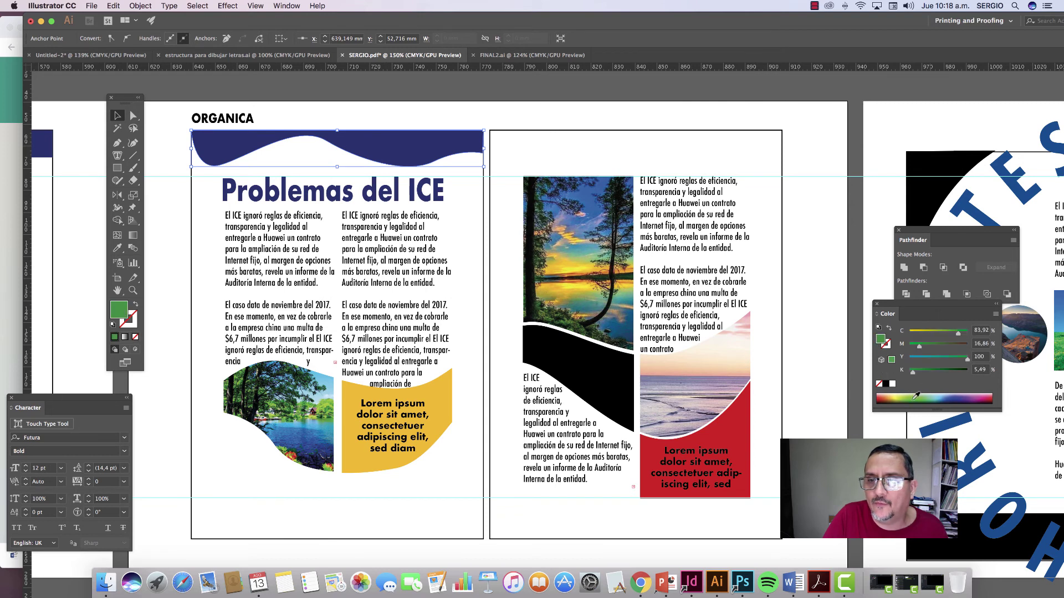
left_click(593, 150)
Step: Duplicate the green wavy band, turn the copy upside down and align it with the bottom edge of the right page
left_click(405, 160)
left_click_drag(404, 159, 569, 151)
left_click_drag(659, 163, 559, 520)
key("super+shift+a")
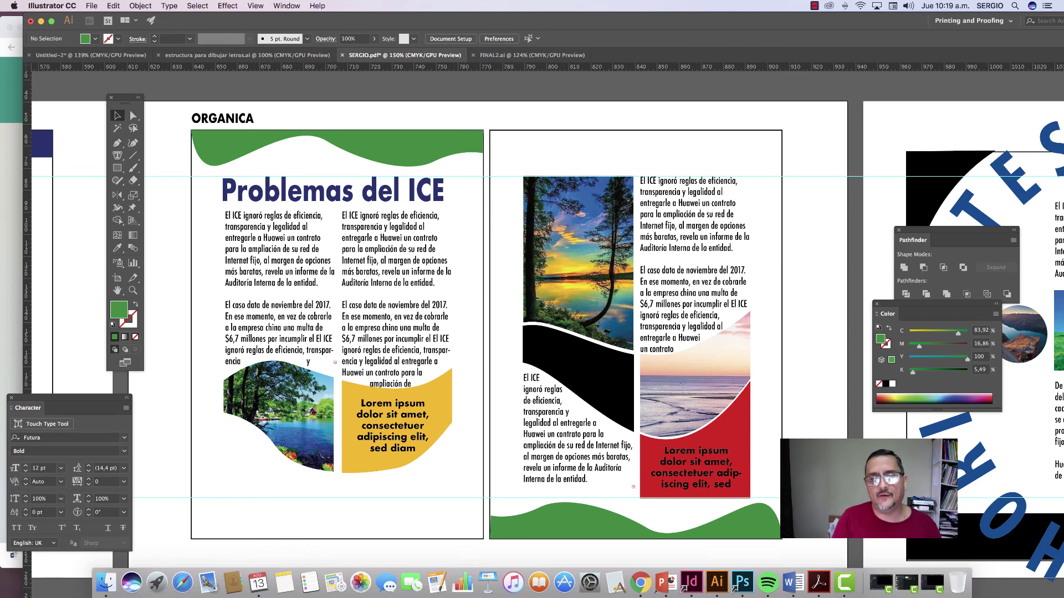
Step: Draw a green rectangle about 50.1 by 41.6 mm over the first column's lower part, down to the bottom guide, and send it to the back
left_click(117, 168)
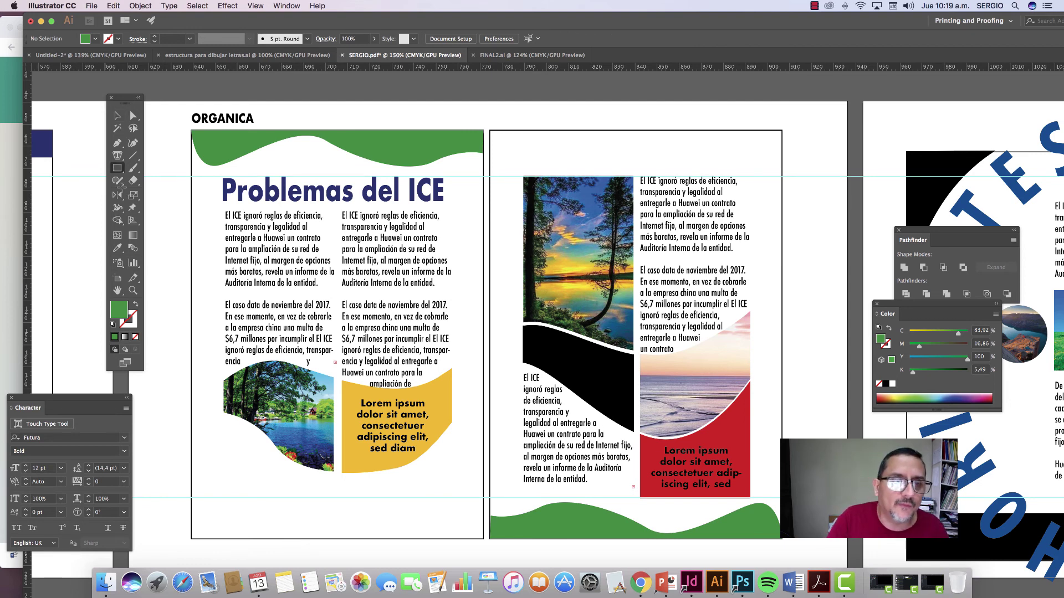
left_click_drag(224, 406, 333, 498)
left_click(117, 116)
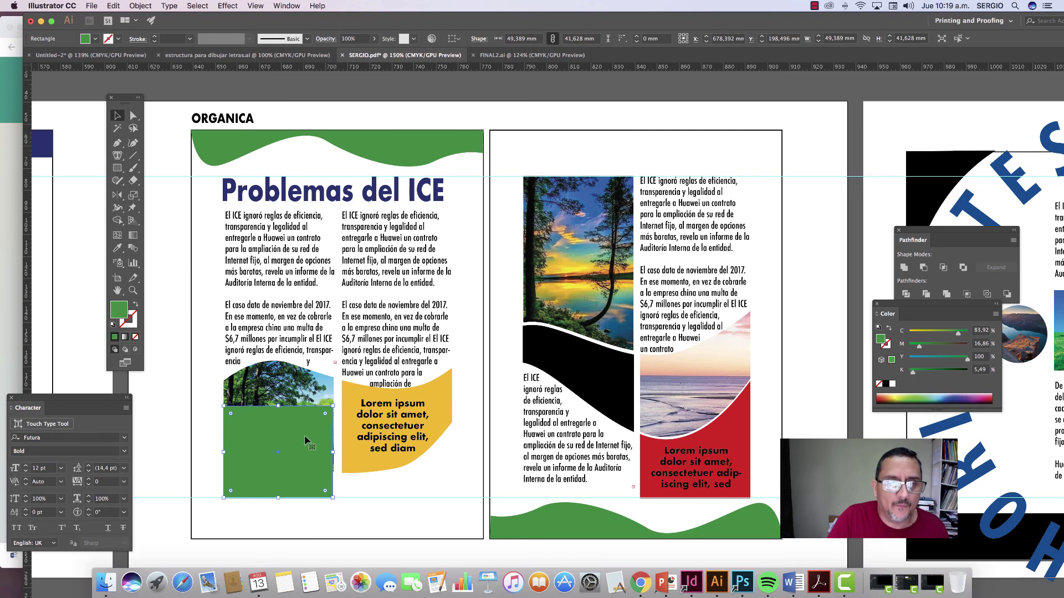
left_click_drag(333, 451, 335, 452)
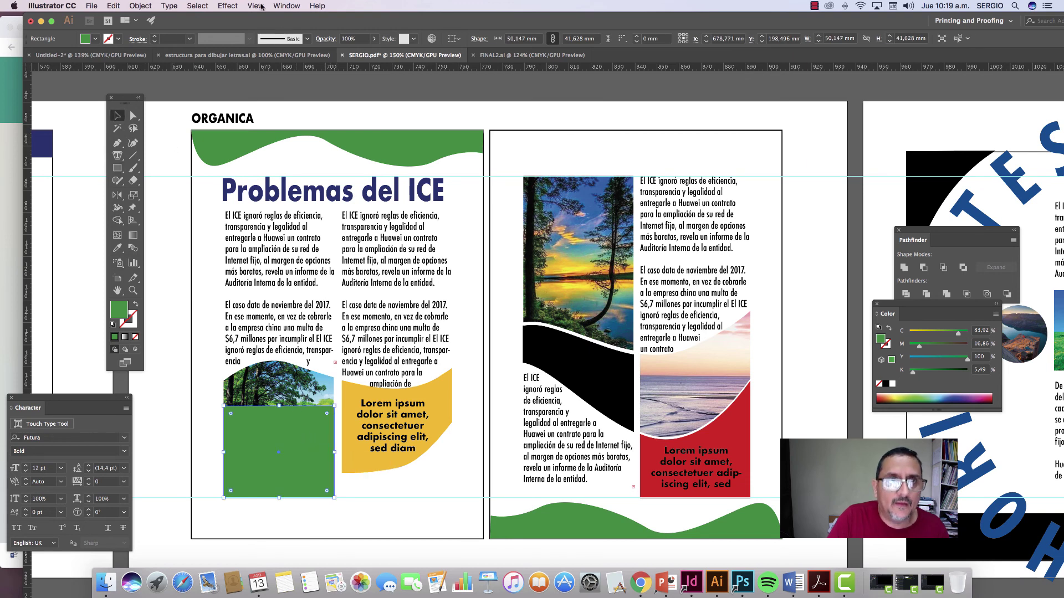
left_click(140, 6)
mouse_move(151, 29)
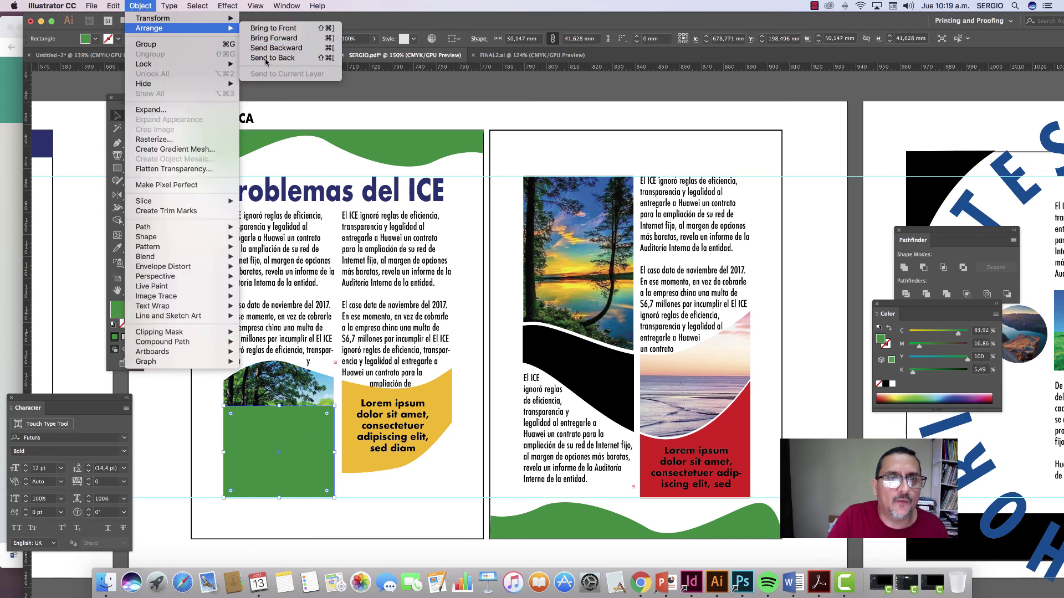
left_click(277, 58)
left_click(365, 104)
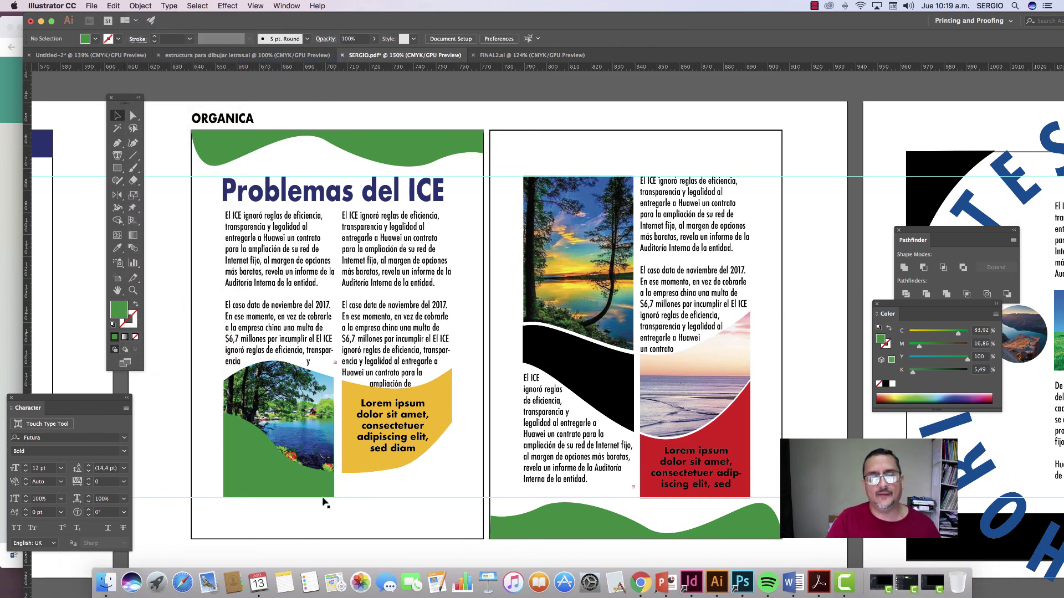